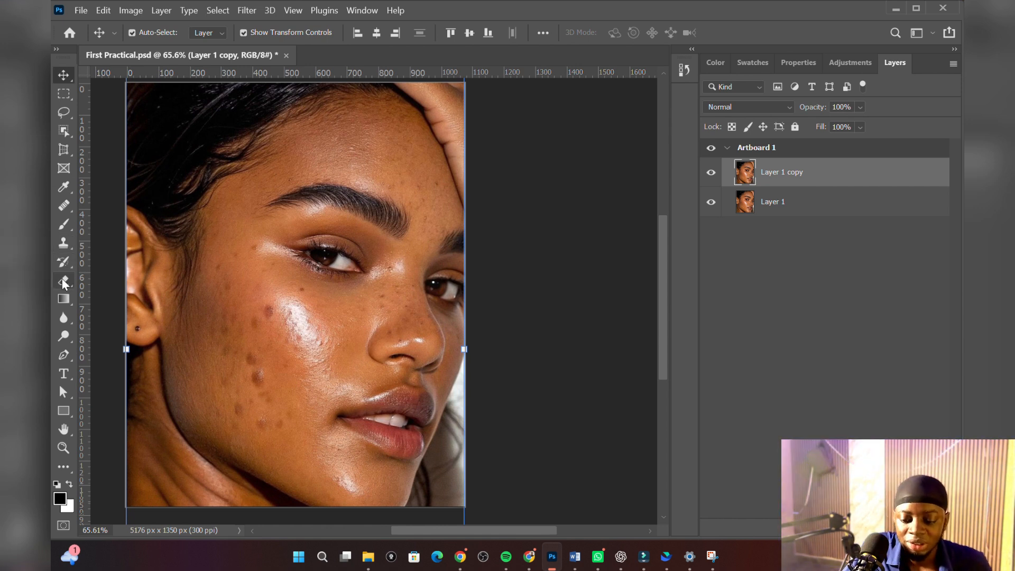
Step: Remove the three most prominent dark spots on the cheek with a 57-pixel Spot Healing Brush set to Content-Aware
click(62, 205)
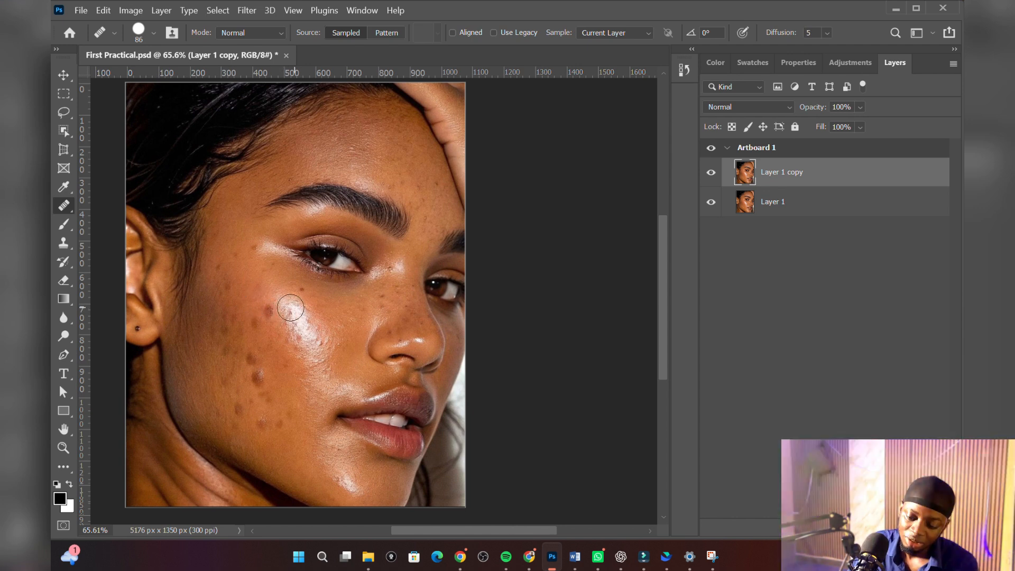
drag(273, 312, 266, 312)
key(shift+j)
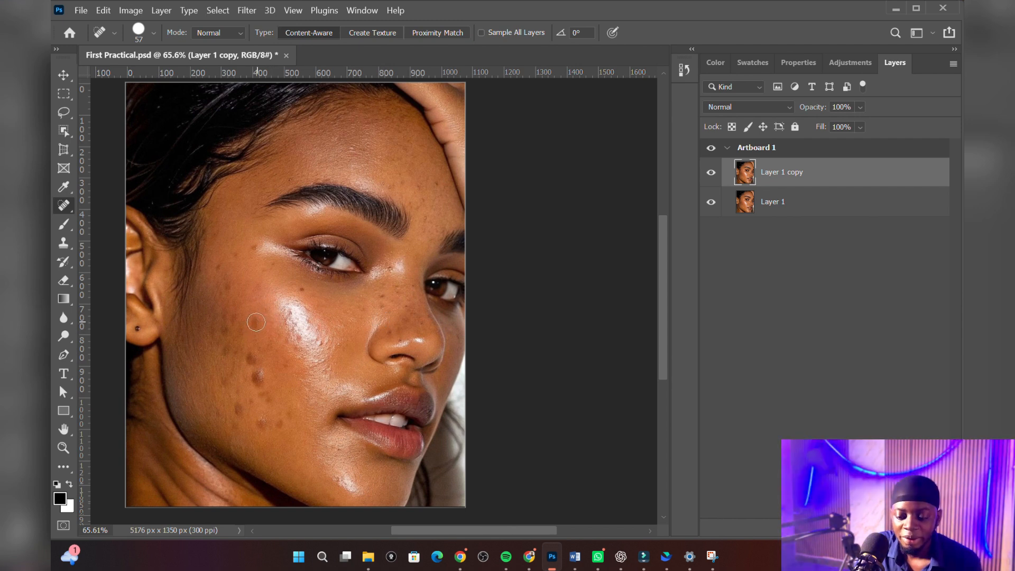
scroll(231, 402, up, 7)
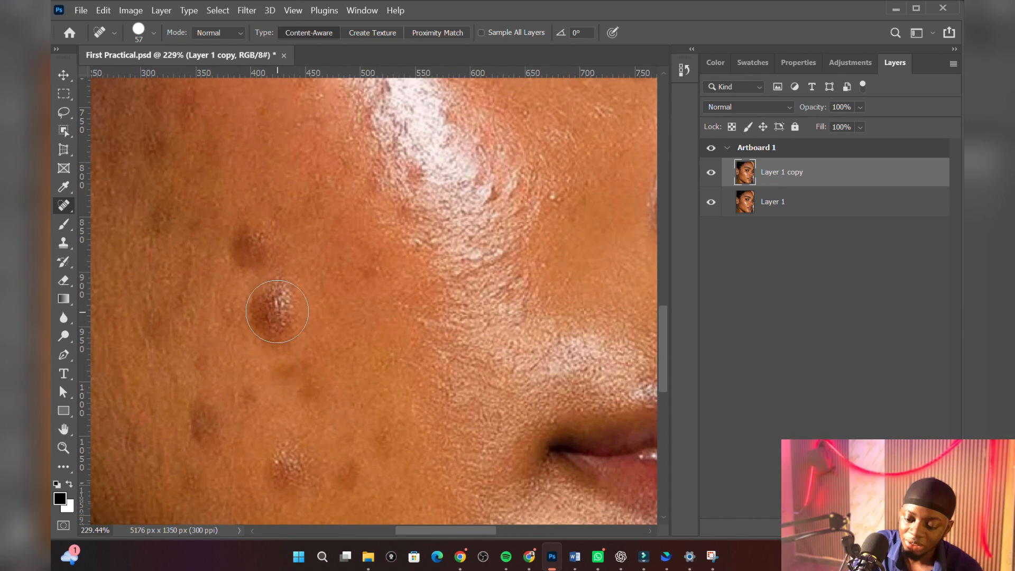
click(275, 313)
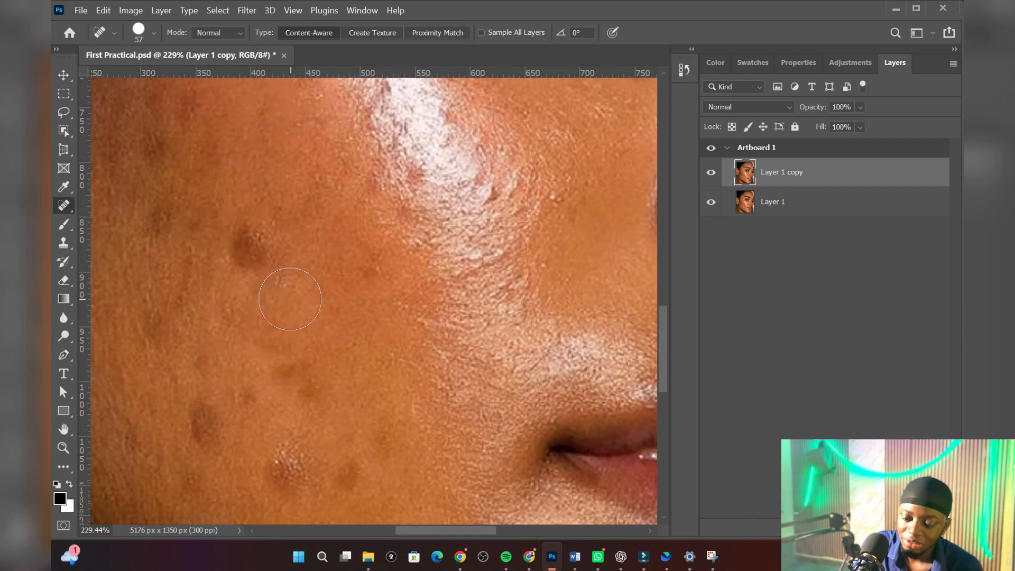
click(249, 247)
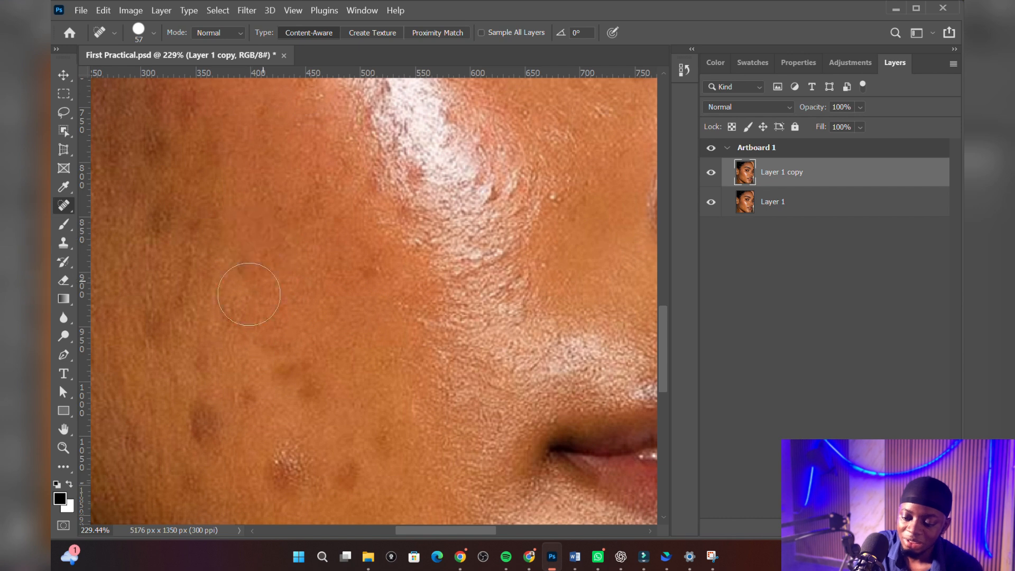
Step: Heal the blemishes on the temple, beside and below the eye, and along the upper cheek with the Spot Healing Brush
scroll(296, 375, down, 6)
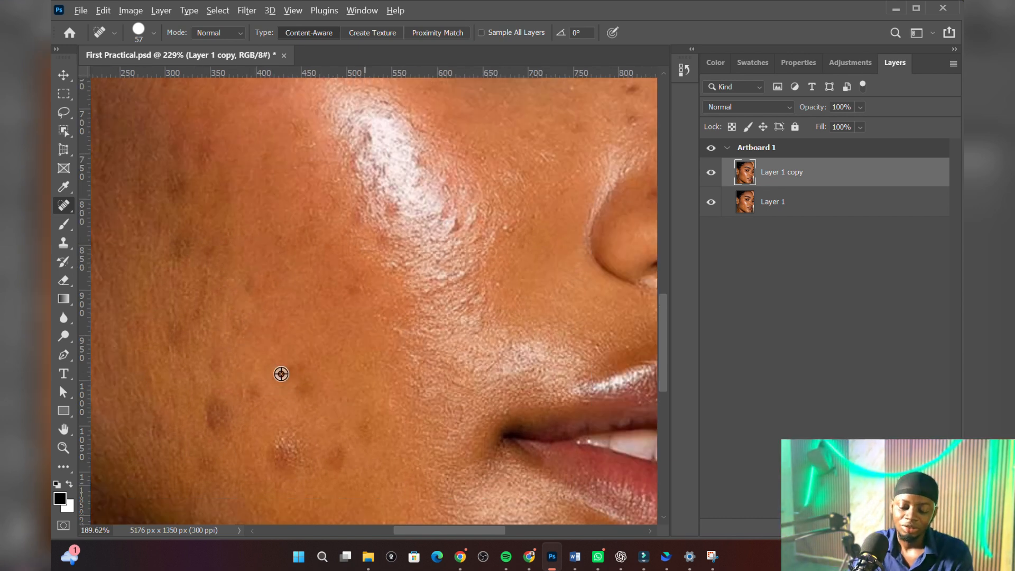
scroll(269, 348, up, 1)
scroll(269, 349, down, 2)
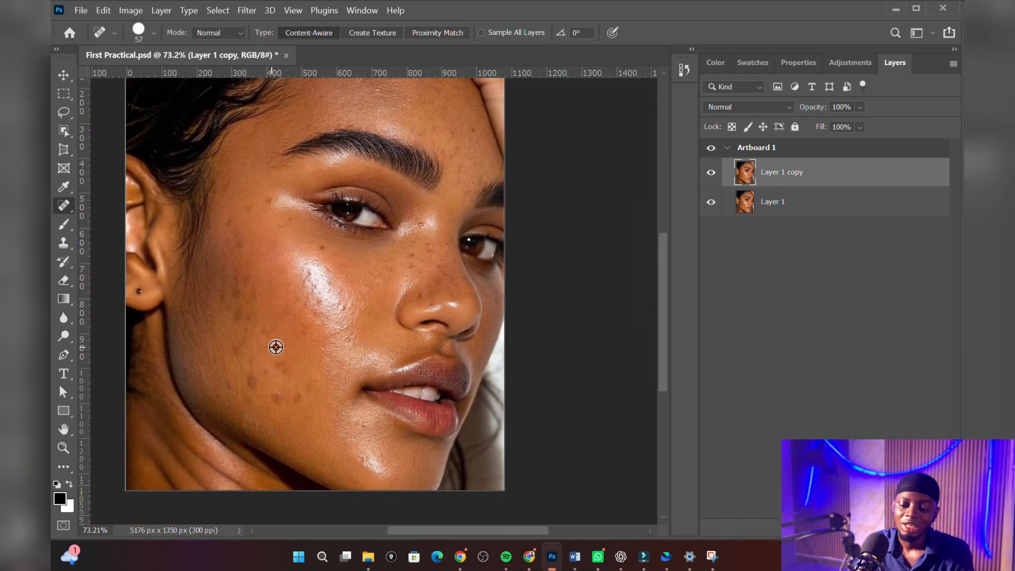
scroll(325, 387, up, 2)
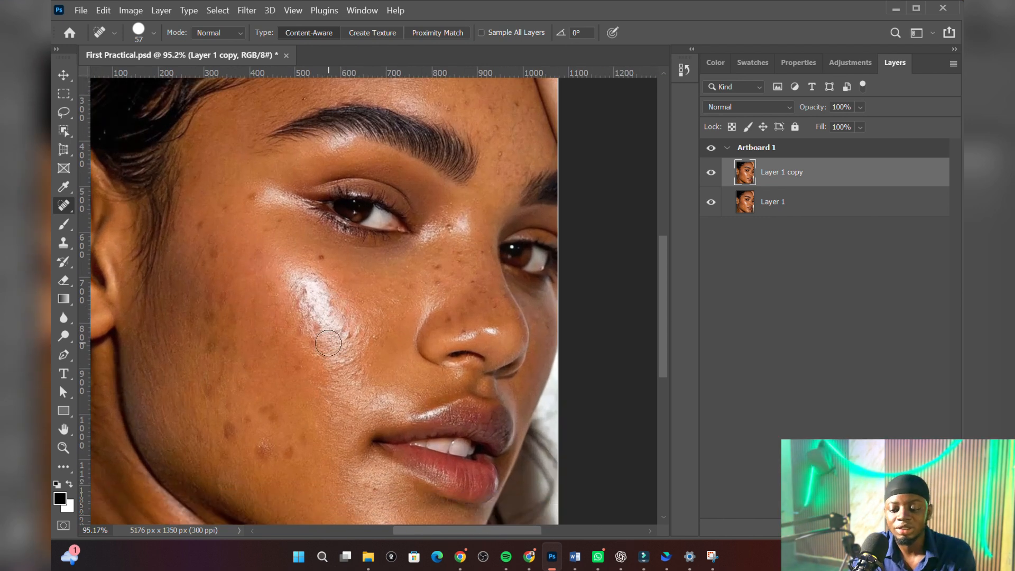
scroll(327, 340, down, 2)
scroll(329, 339, down, 1)
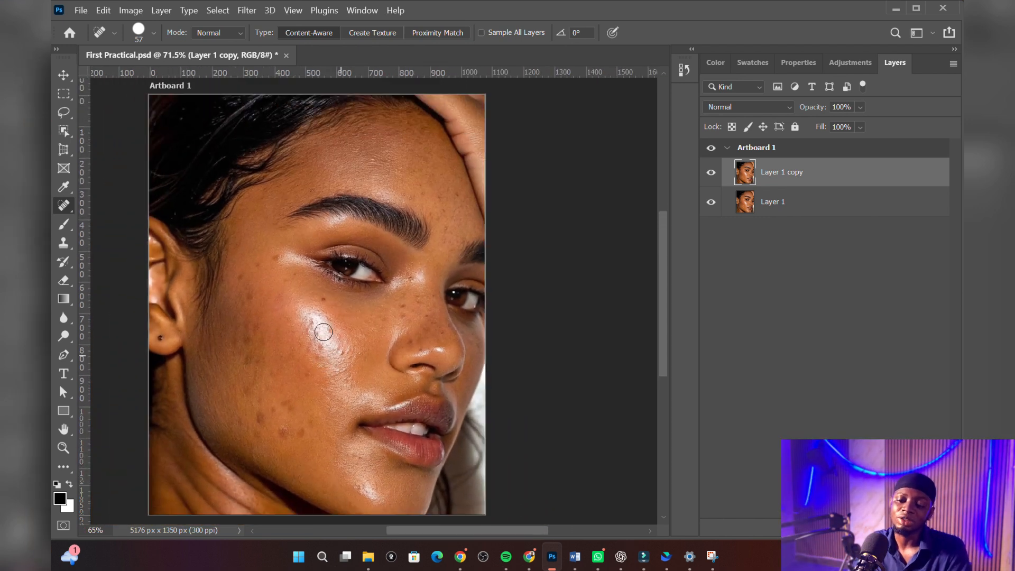
scroll(311, 329, up, 1)
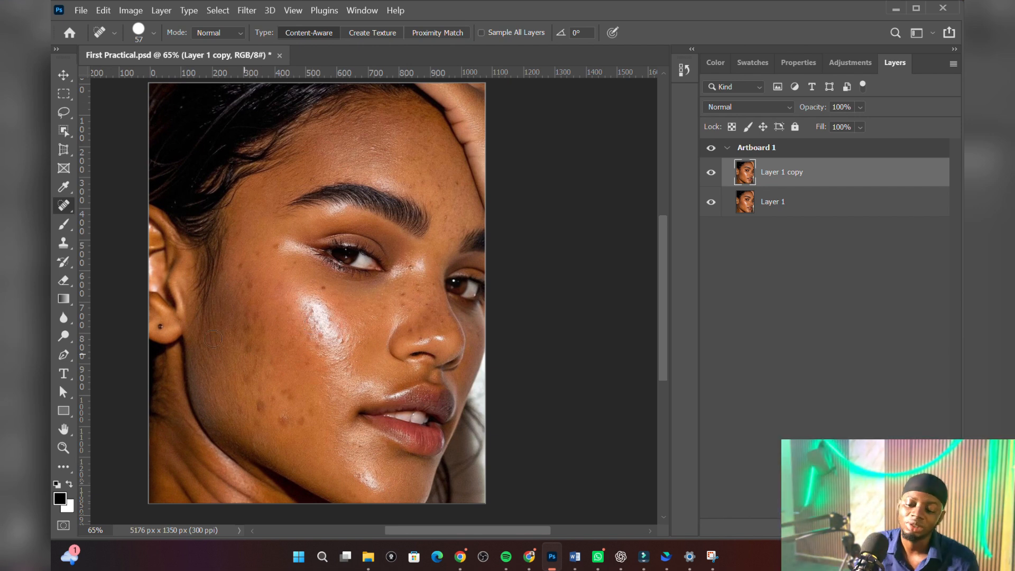
scroll(238, 302, up, 3)
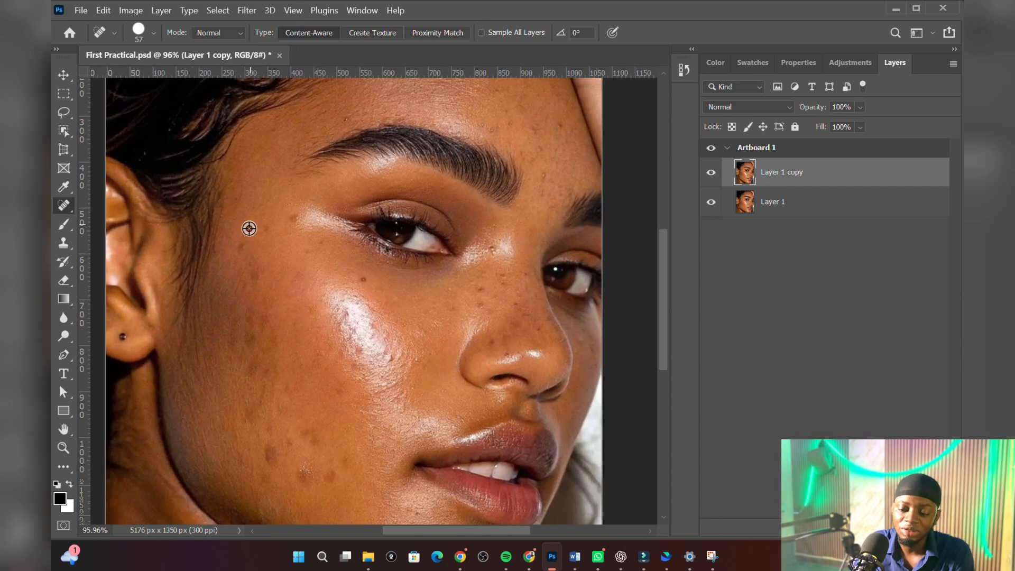
scroll(249, 229, up, 2)
click(241, 244)
click(277, 221)
click(319, 205)
click(351, 243)
click(422, 292)
click(264, 286)
click(258, 378)
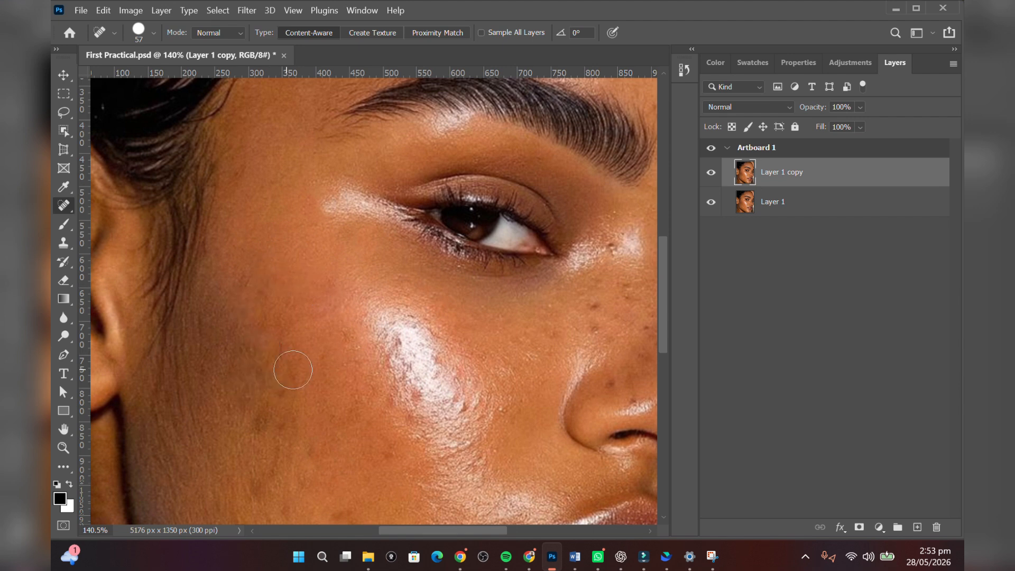
Step: Heal the remaining dark spots on the middle and lower cheek with the Spot Healing Brush
scroll(357, 395, down, 2)
click(343, 372)
click(381, 353)
click(334, 305)
click(395, 394)
Step: Reduce the healing brush size to 16 pixels and remove the small spots on the nose and between the eyes
scroll(324, 350, down, 2)
scroll(514, 286, up, 7)
right_click(525, 265)
drag(562, 288, 540, 288)
key(Return)
click(489, 232)
click(503, 161)
Step: Heal the small blemishes on the forehead above the eyebrows with the 16-pixel healing brush
scroll(455, 280, down, 4)
scroll(505, 287, up, 3)
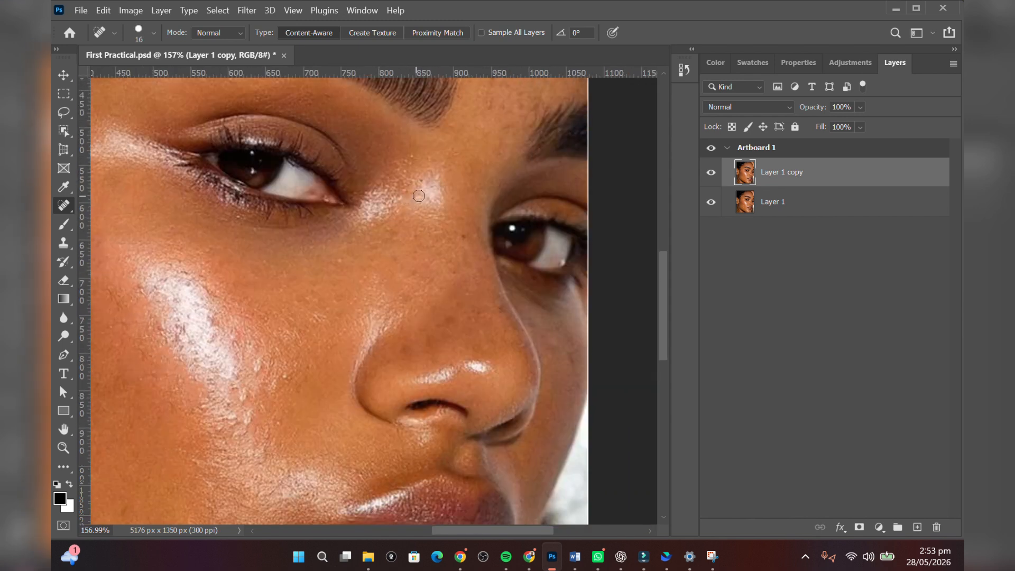
scroll(351, 275, up, 5)
scroll(367, 362, right, 1)
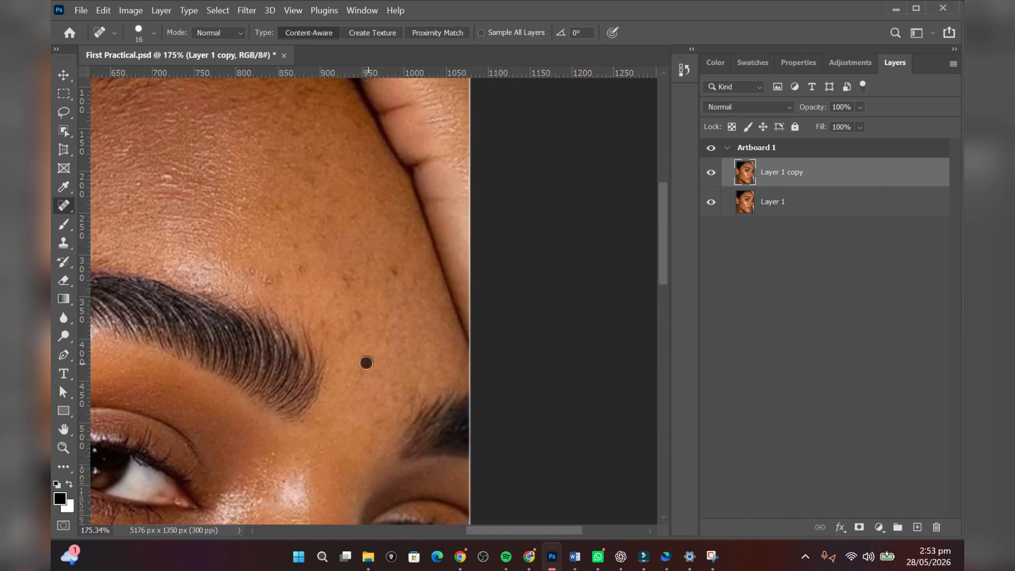
click(224, 209)
Step: Compare the retouched skin with the original photo by hiding Layer 1 copy and showing it again
scroll(224, 276, down, 4)
scroll(290, 222, up, 4)
scroll(423, 246, down, 6)
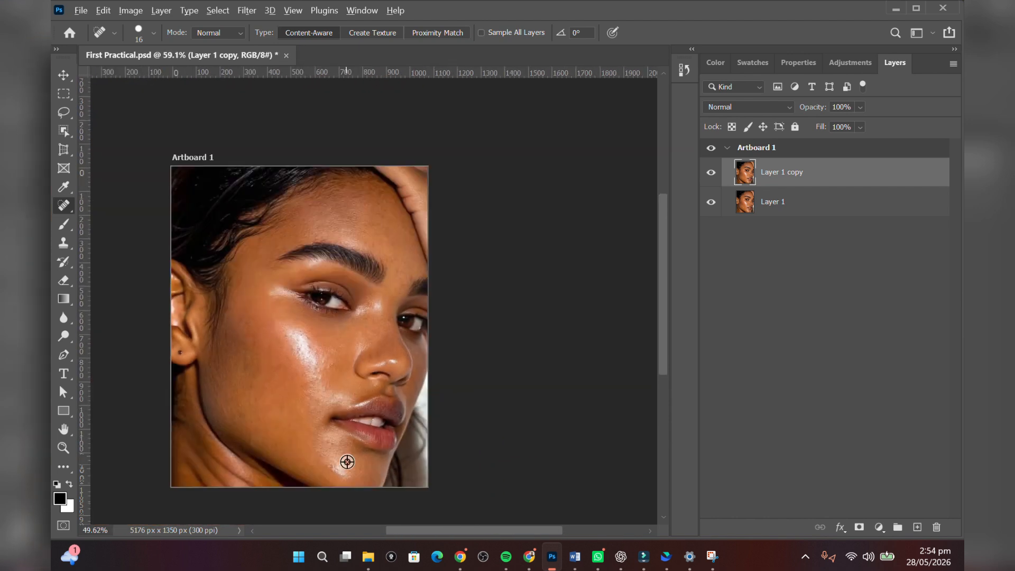
scroll(346, 462, up, 4)
scroll(312, 347, down, 3)
scroll(234, 311, down, 1)
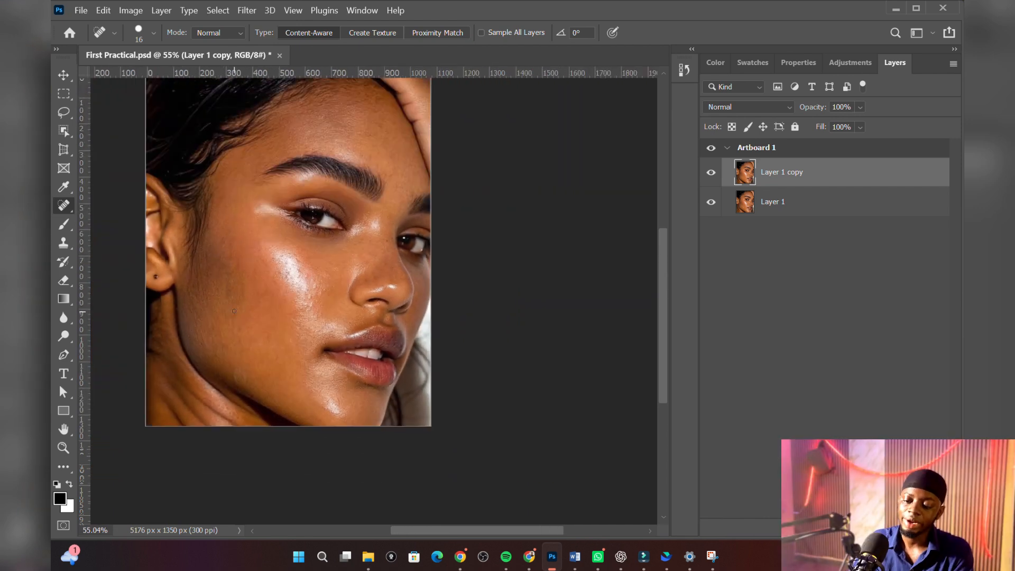
key(v)
scroll(330, 227, up, 3)
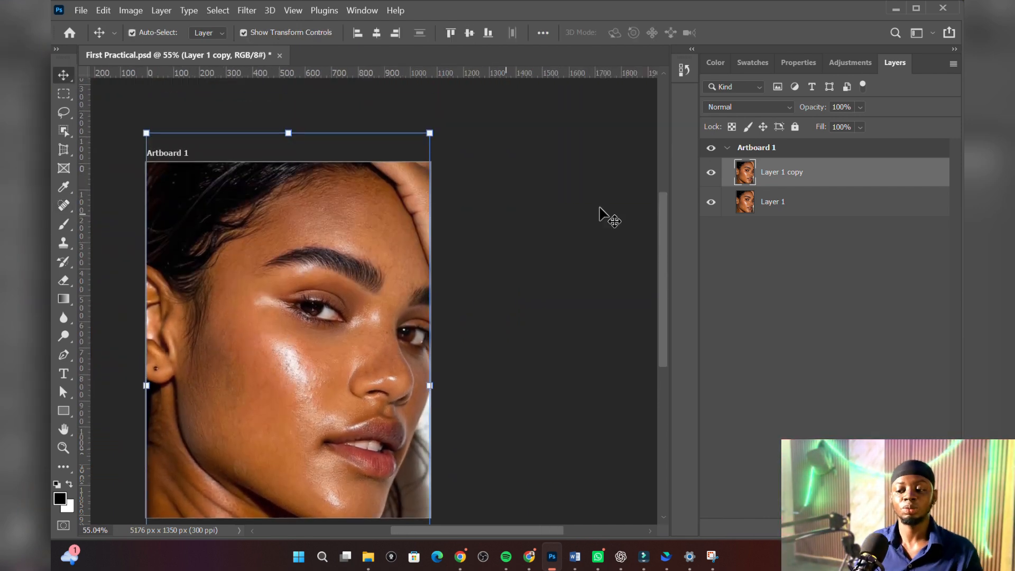
click(713, 174)
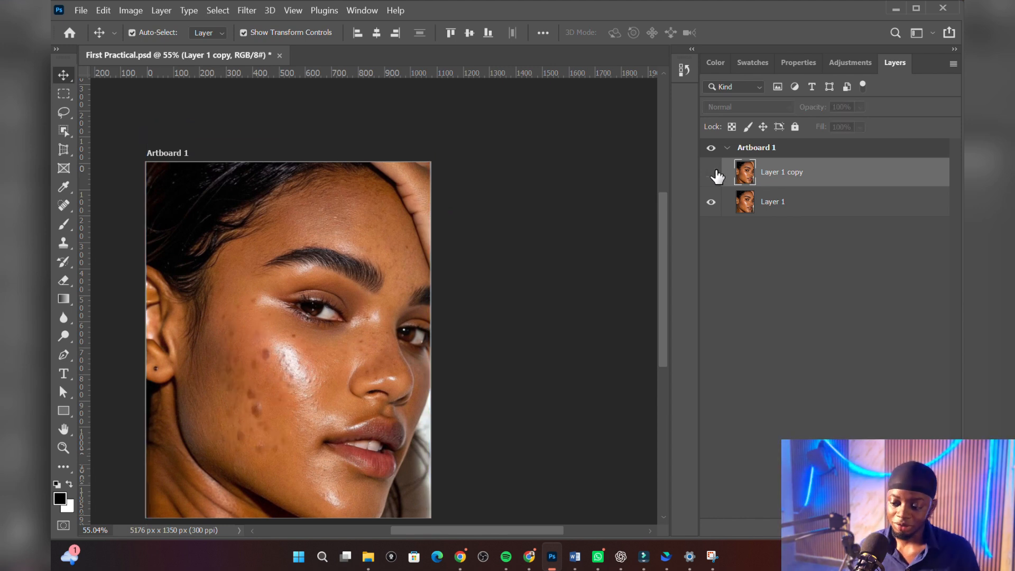
click(710, 174)
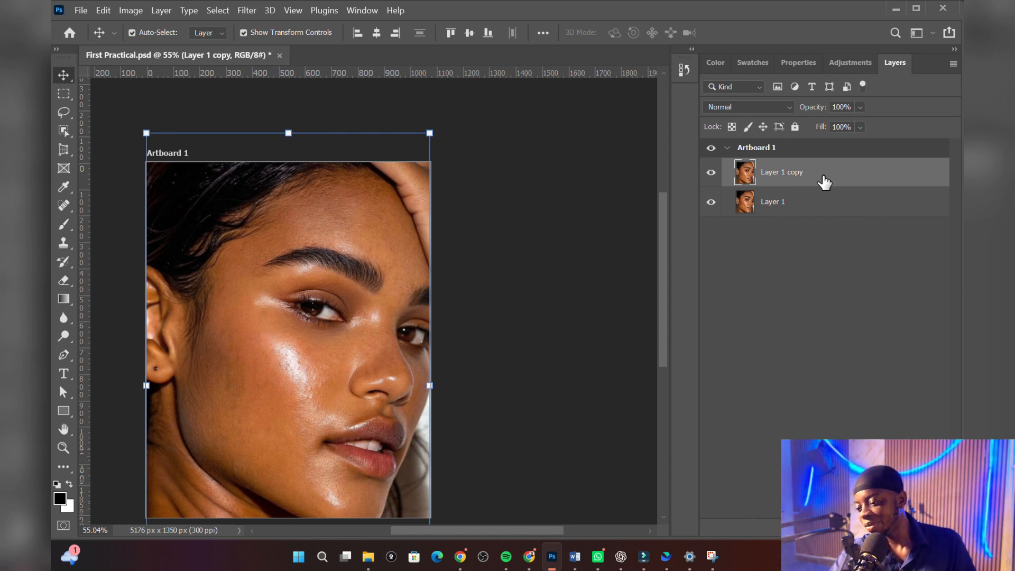
Step: Hide the original Layer 1 and duplicate the retouched Layer 1 copy
click(714, 202)
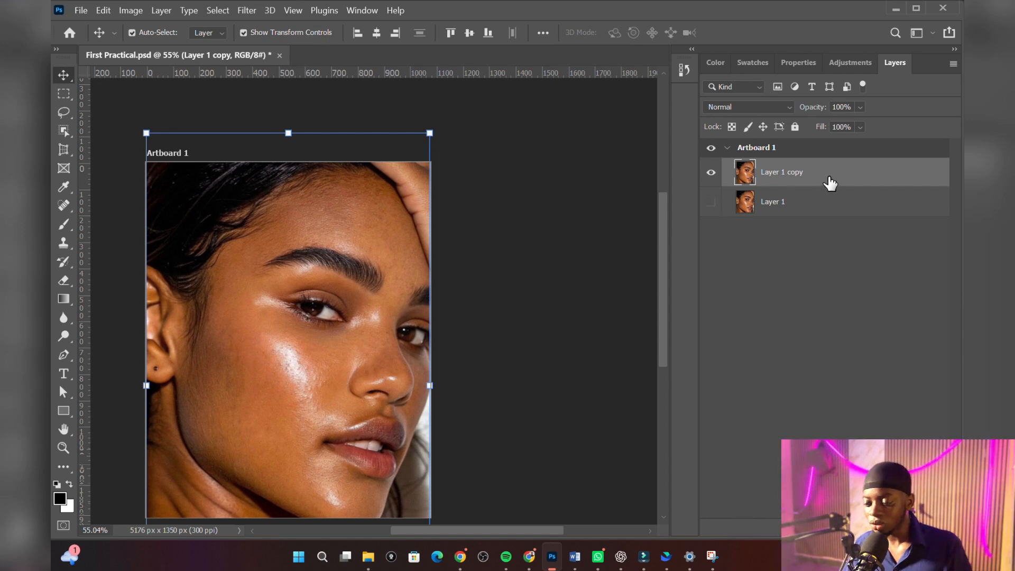
key(ctrl+j)
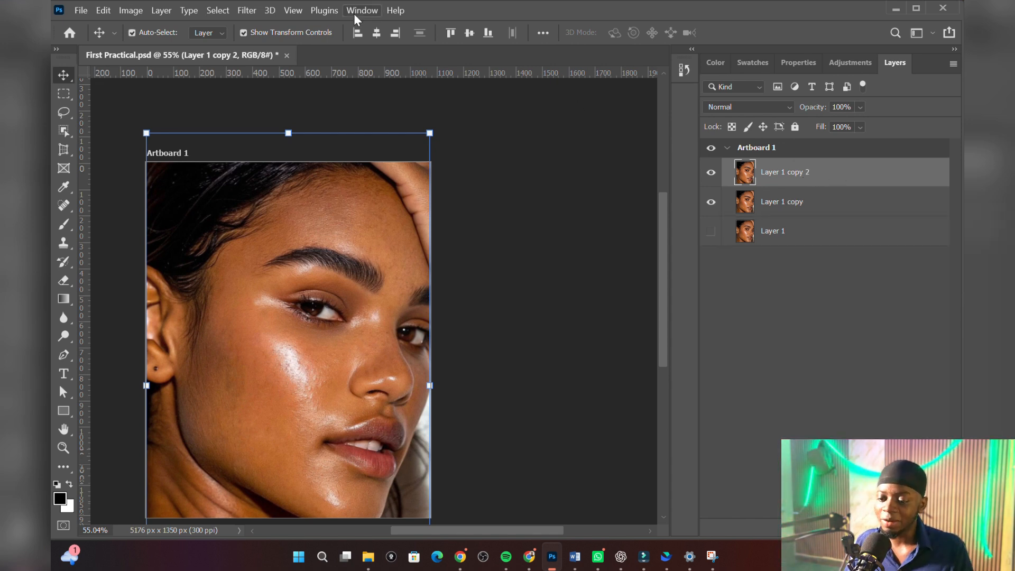
Step: Apply a High Pass filter with a 3.0-pixel radius to Layer 1 copy 2 and set its blend mode to Overlay
click(244, 10)
mouse_move(277, 307)
click(449, 313)
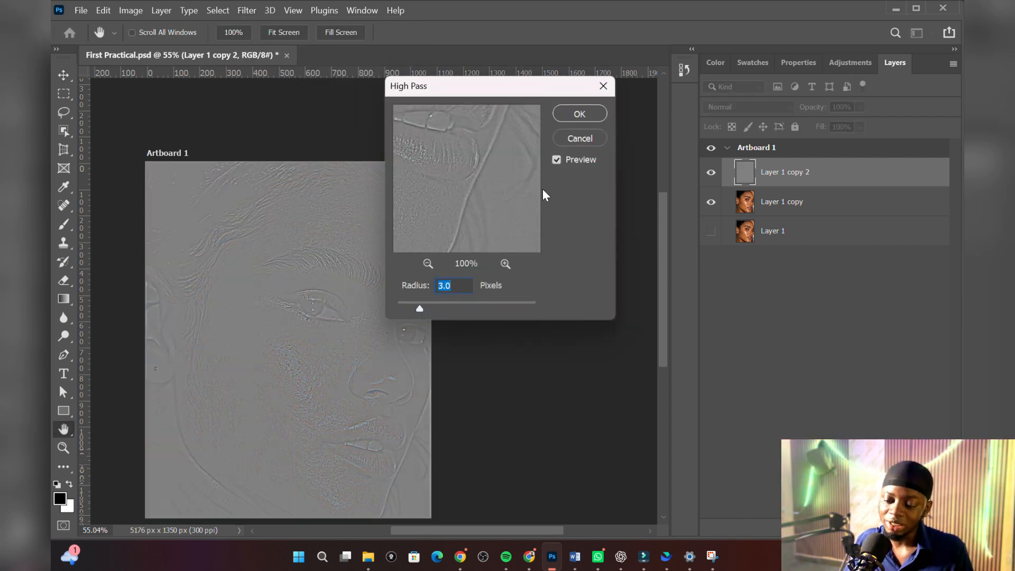
click(581, 113)
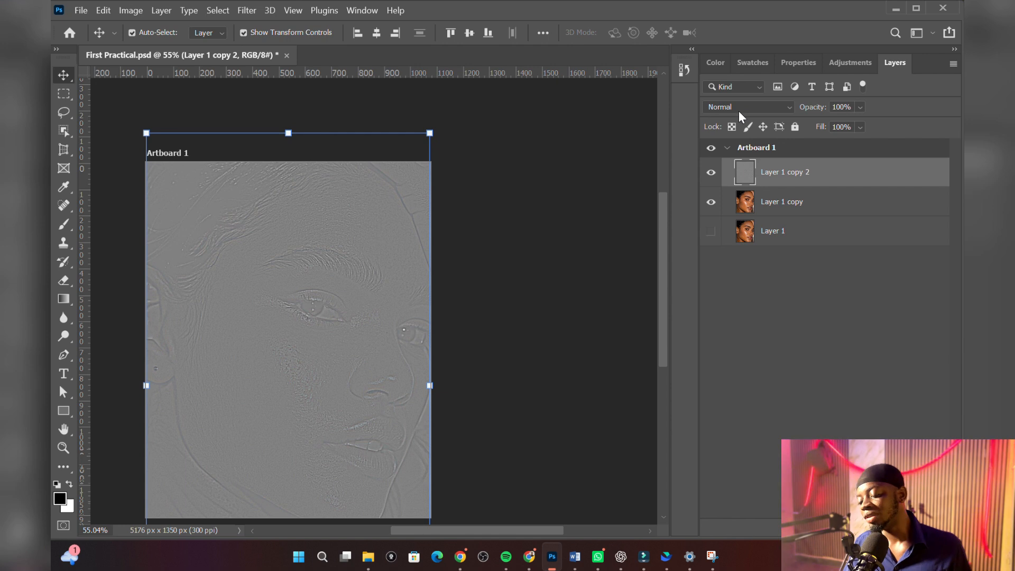
click(780, 106)
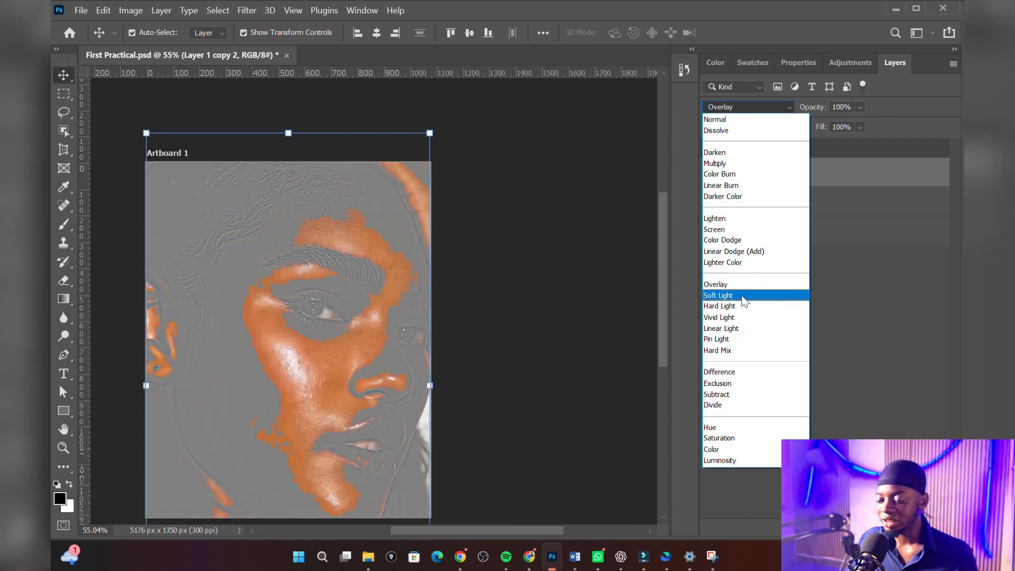
click(741, 285)
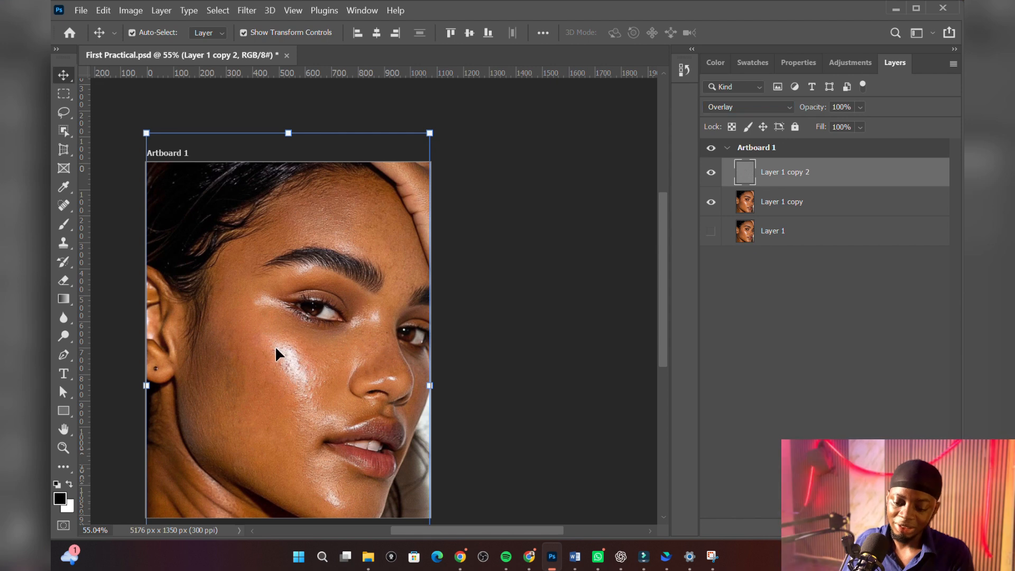
Step: Add a white layer mask to the Overlay layer, Layer 1 copy 2
scroll(280, 376, up, 4)
scroll(297, 359, down, 2)
scroll(297, 354, up, 2)
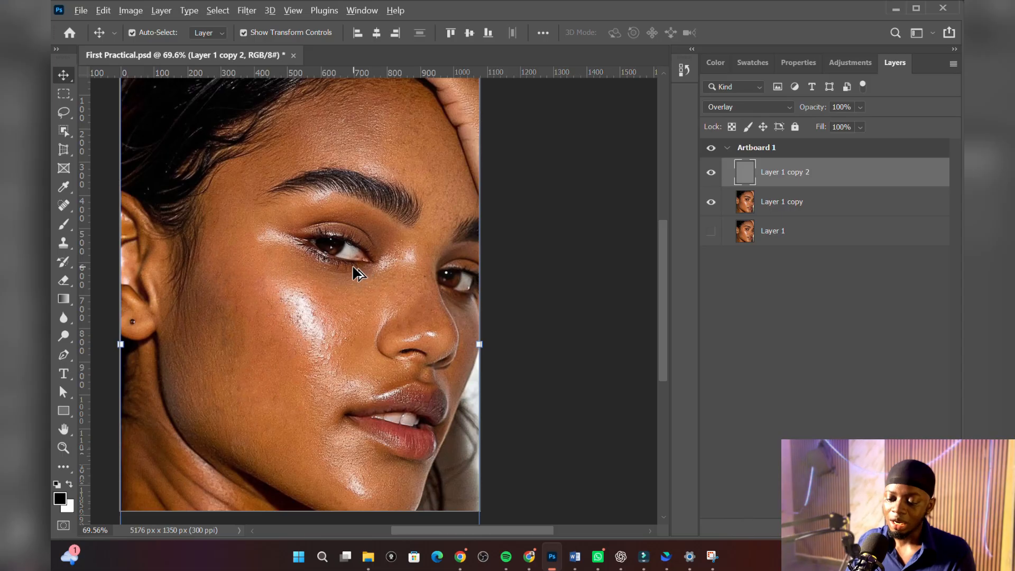
scroll(355, 267, up, 5)
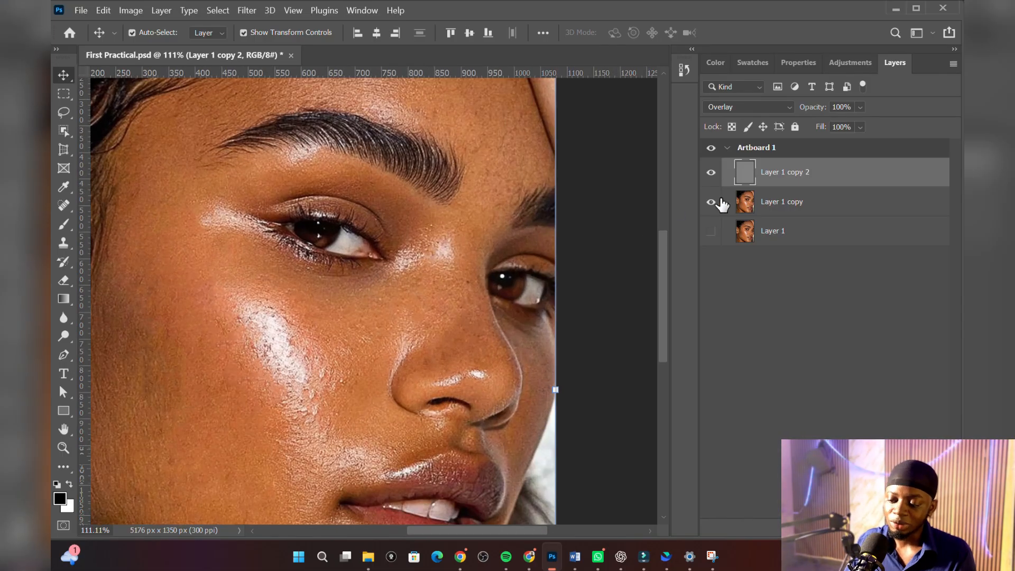
click(873, 527)
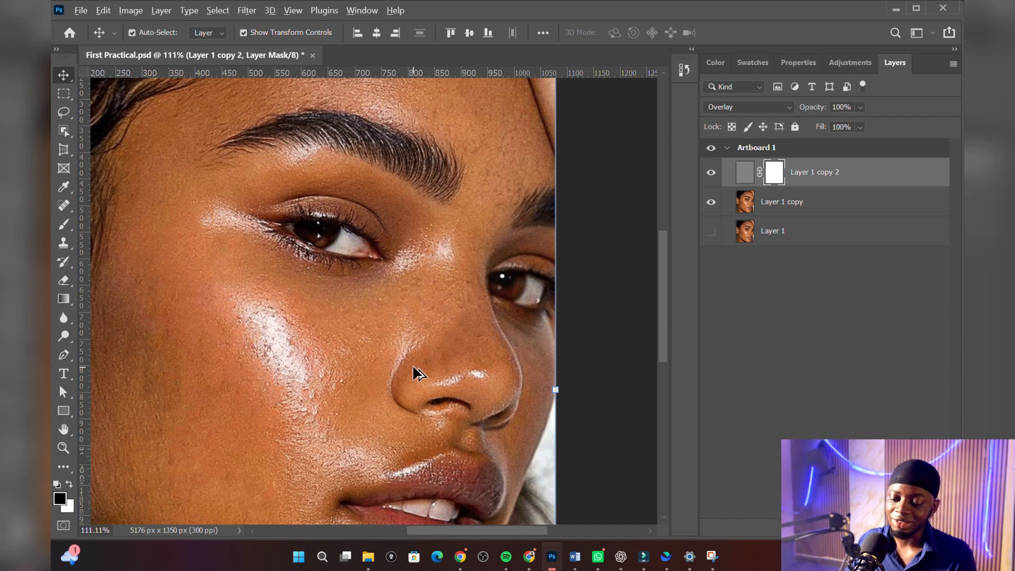
Step: Paint black with the Brush tool on Layer 1 copy 2's mask over the eye nearest the ear, hiding the sharpening there
scroll(413, 367, down, 2)
scroll(167, 356, up, 3)
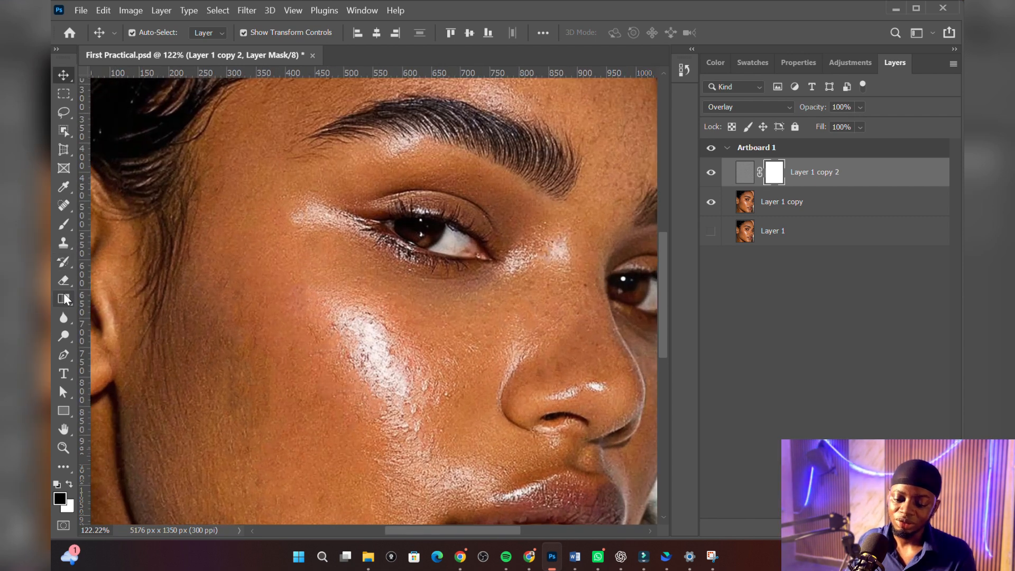
click(63, 283)
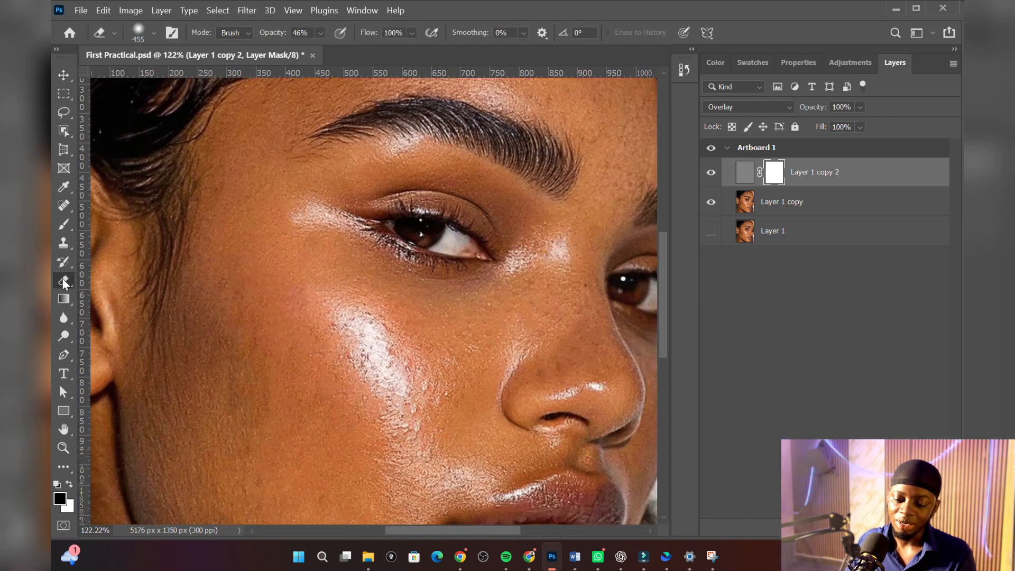
click(65, 230)
drag(520, 235, 347, 236)
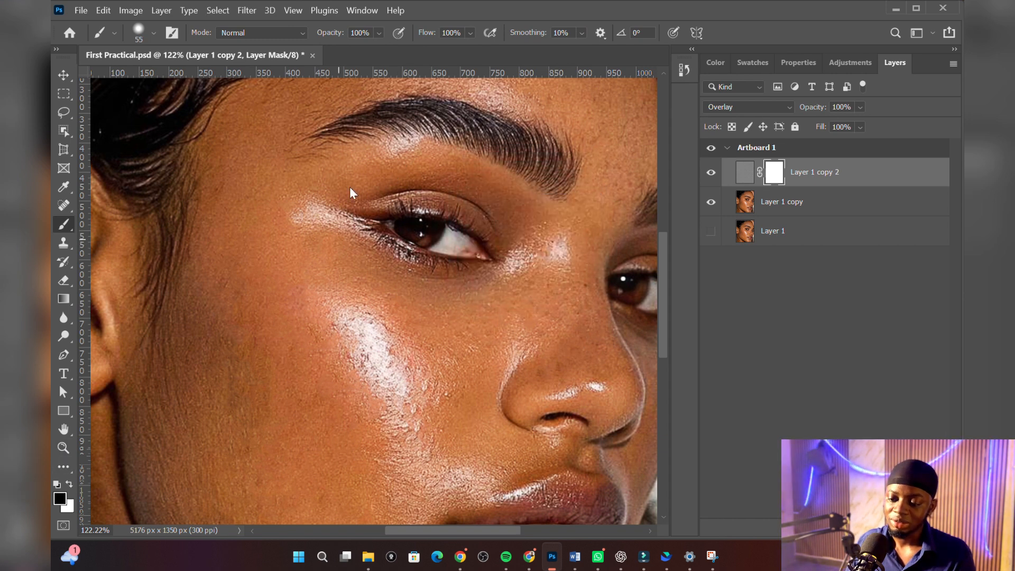
mouse_move(449, 223)
mouse_down()
mouse_move(413, 229)
mouse_move(457, 240)
mouse_move(410, 232)
mouse_move(451, 237)
mouse_up()
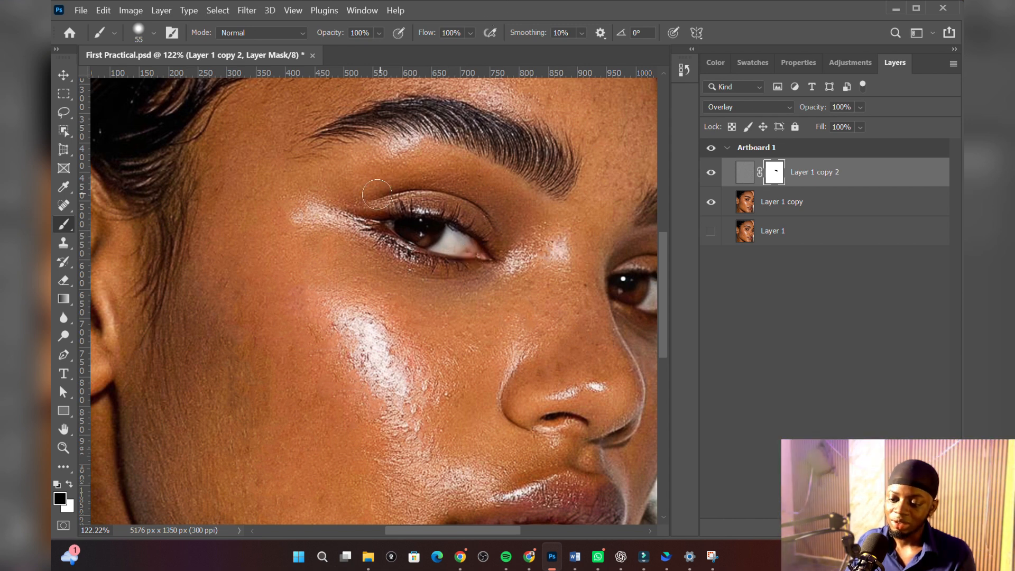
mouse_move(358, 220)
mouse_down()
mouse_move(385, 208)
mouse_move(381, 97)
mouse_move(377, 294)
mouse_up()
mouse_move(370, 354)
mouse_down()
mouse_move(366, 417)
mouse_move(327, 391)
mouse_move(345, 380)
mouse_up()
drag(415, 238, 401, 233)
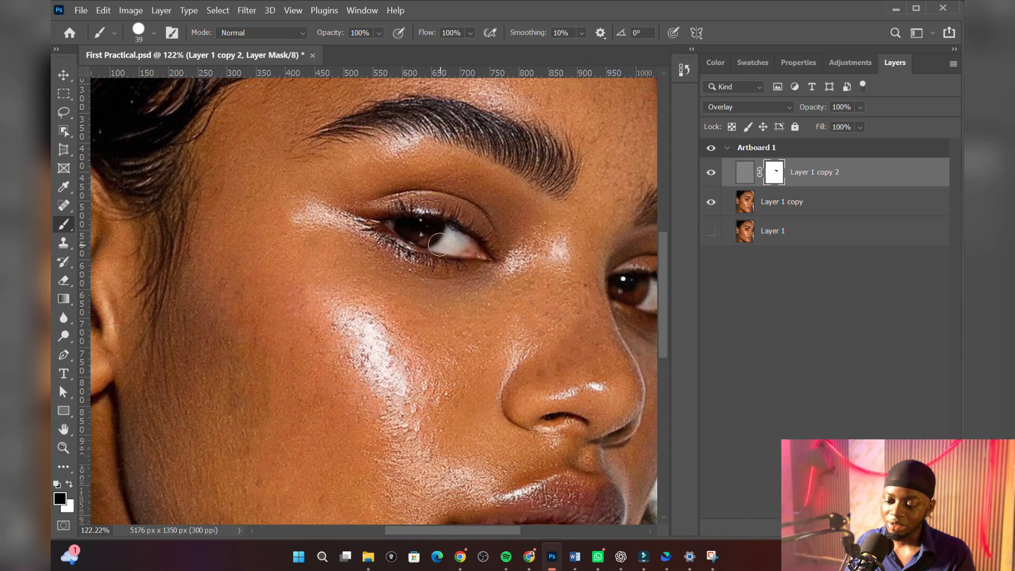
Step: Paint black over the far eye on Layer 1 copy 2's mask with a 39-pixel brush
scroll(371, 255, down, 5)
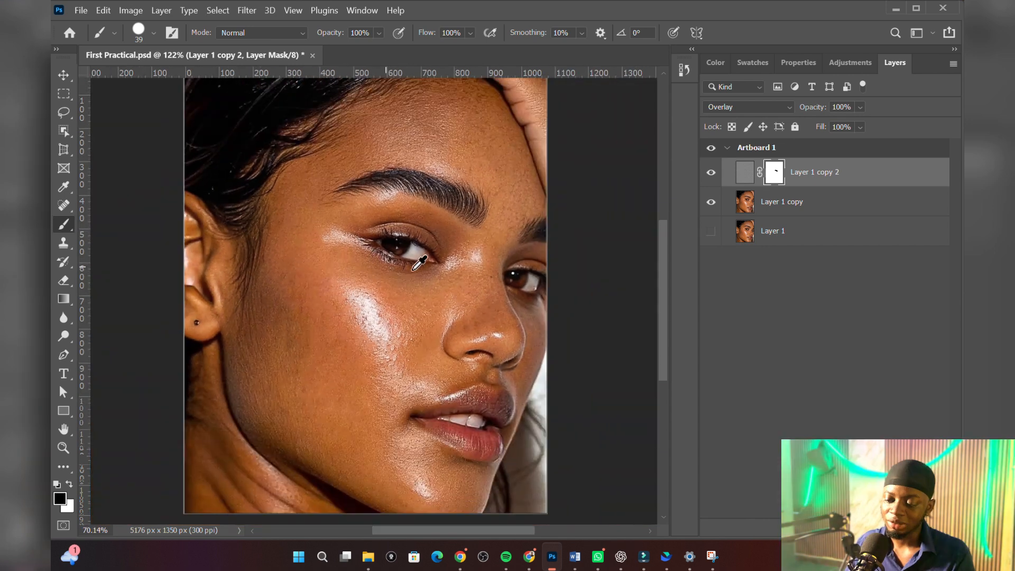
scroll(539, 283, up, 12)
mouse_move(539, 282)
mouse_down()
mouse_move(473, 267)
mouse_move(504, 285)
mouse_up()
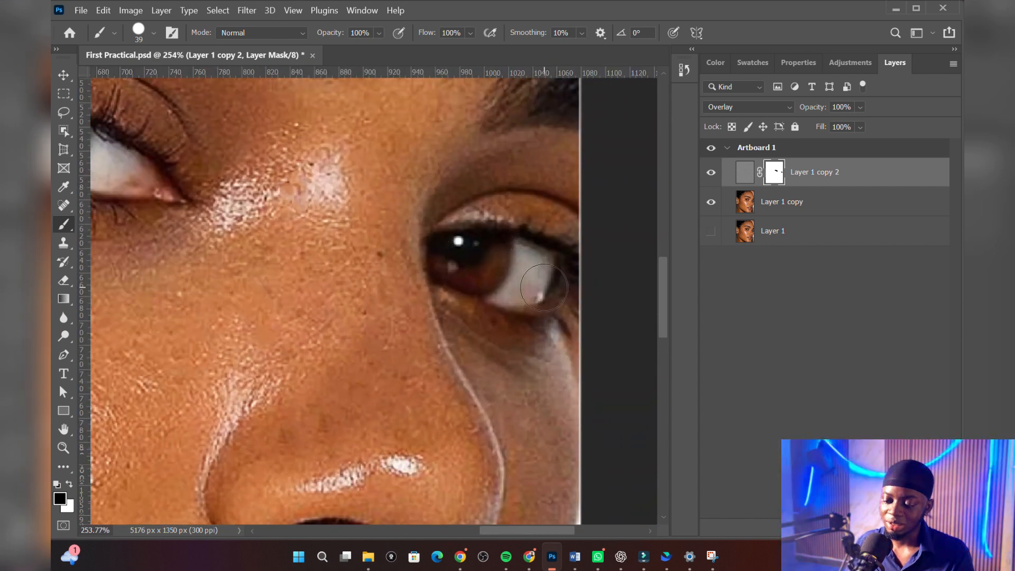
Step: Paint black over the teeth on Layer 1 copy 2's mask with the 39-pixel brush, and switch to the Move tool
scroll(475, 317, down, 8)
scroll(465, 362, up, 6)
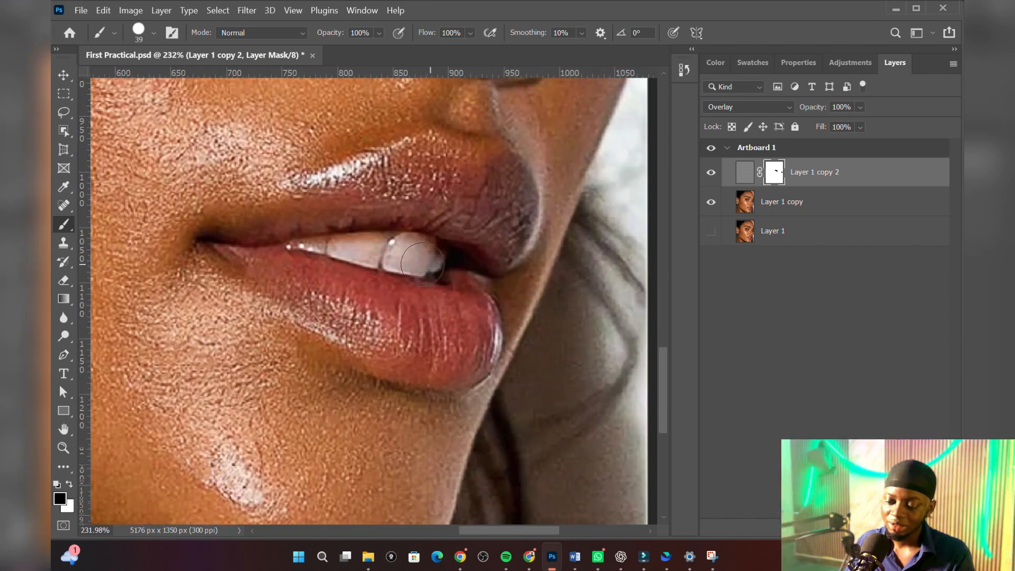
mouse_move(423, 264)
mouse_down()
mouse_move(346, 251)
mouse_move(393, 246)
mouse_move(444, 264)
mouse_move(337, 256)
mouse_up()
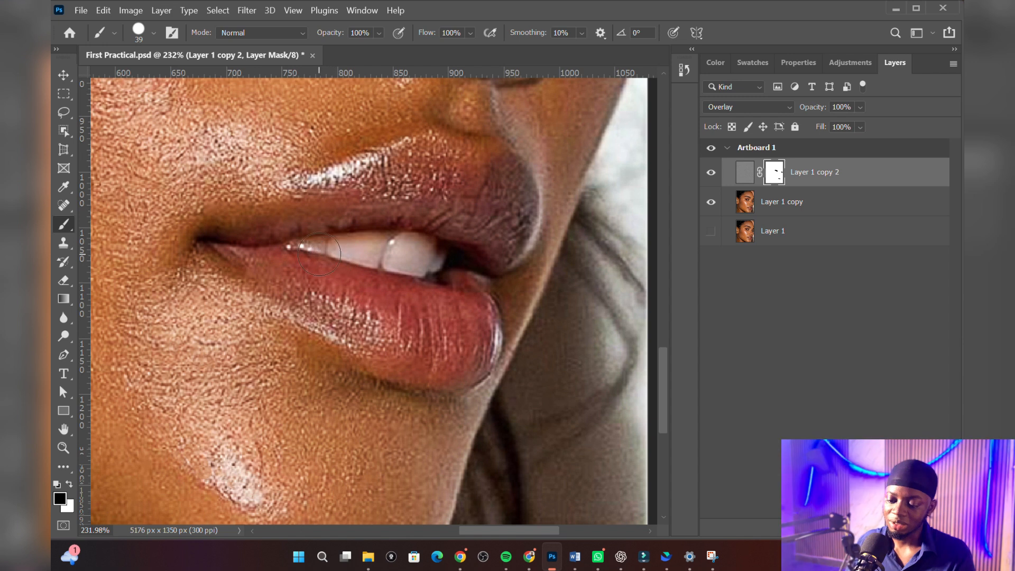
scroll(353, 250, down, 8)
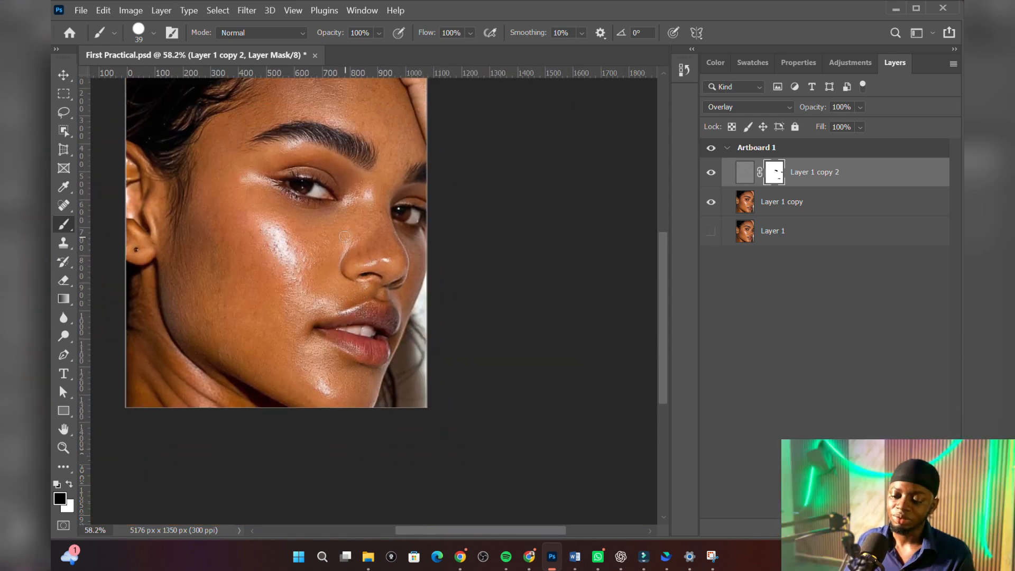
key(v)
scroll(311, 235, up, 3)
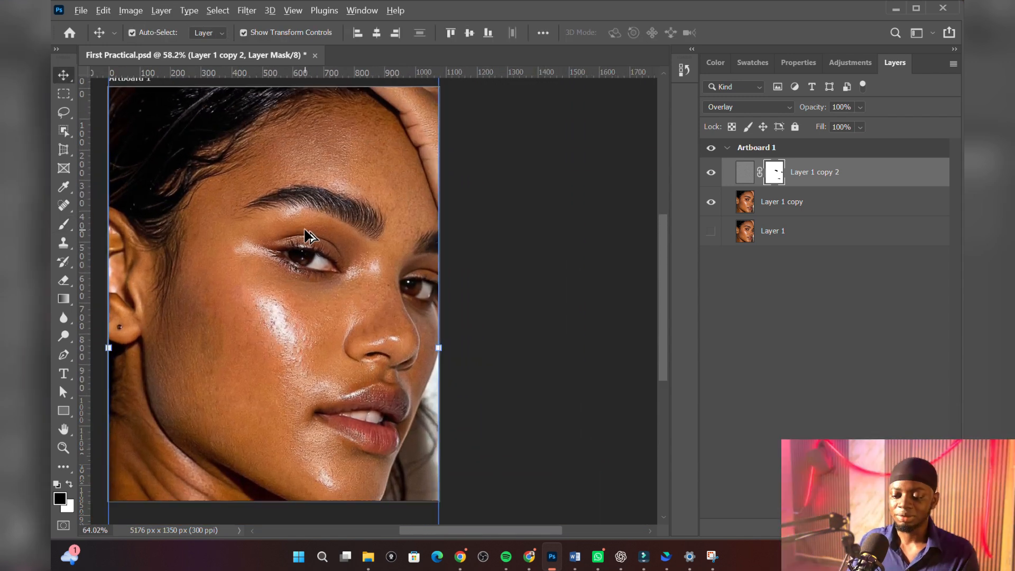
scroll(307, 235, down, 2)
scroll(191, 148, up, 1)
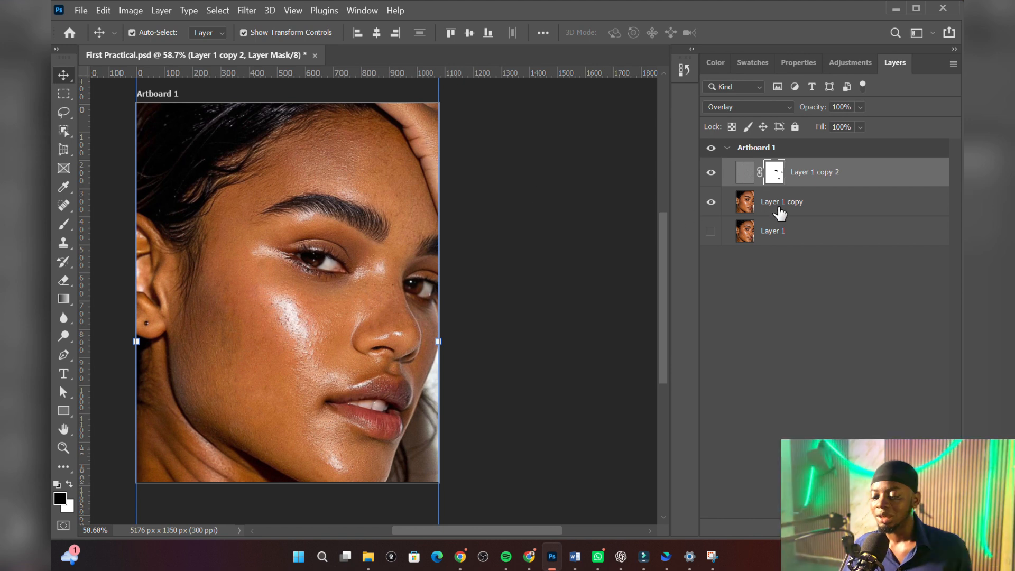
Step: Rename Layer 1 copy as "Healing brush tool"
click(823, 207)
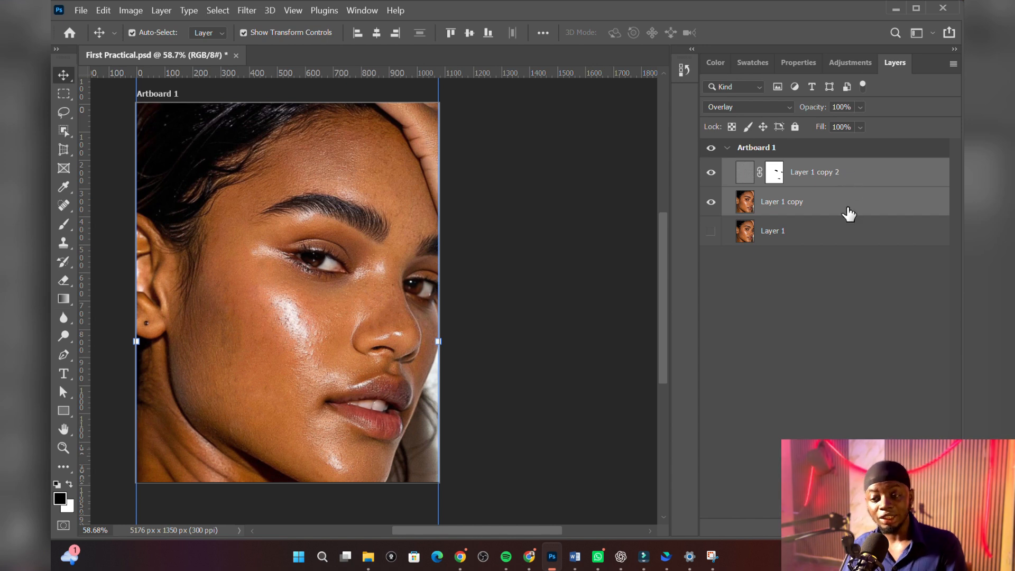
click(845, 211)
click(853, 183)
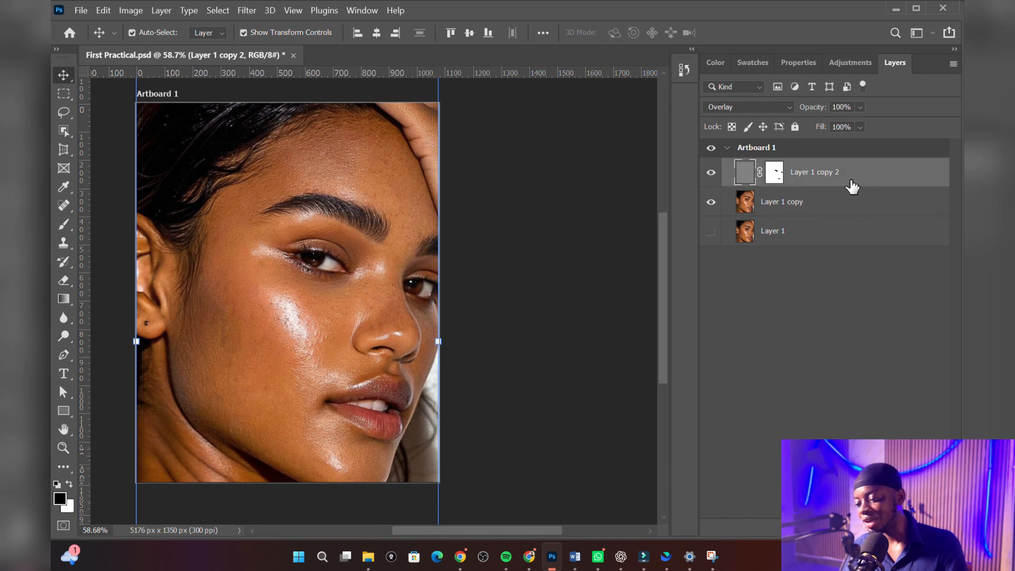
click(826, 209)
double_click(786, 203)
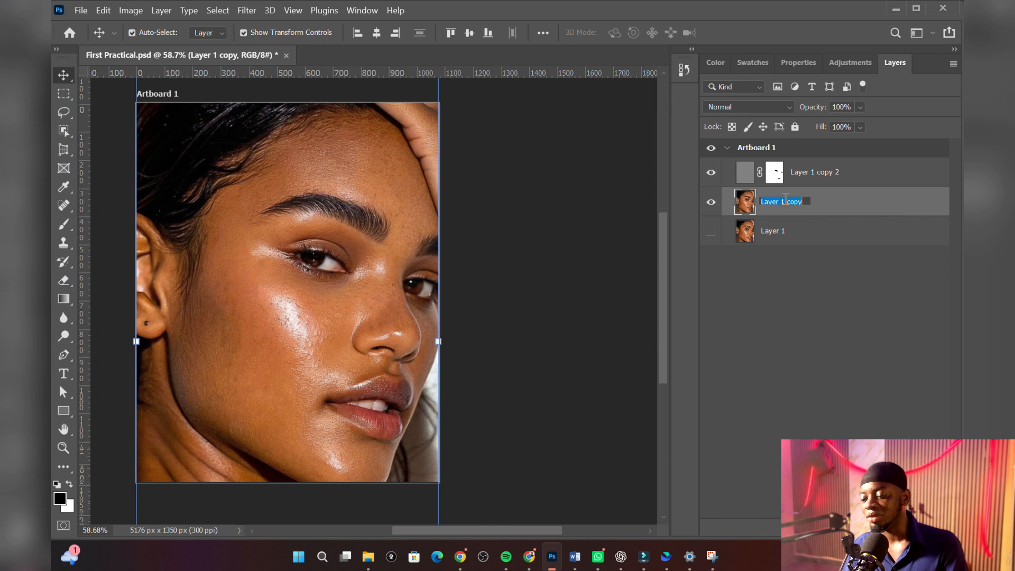
text(Healing br)
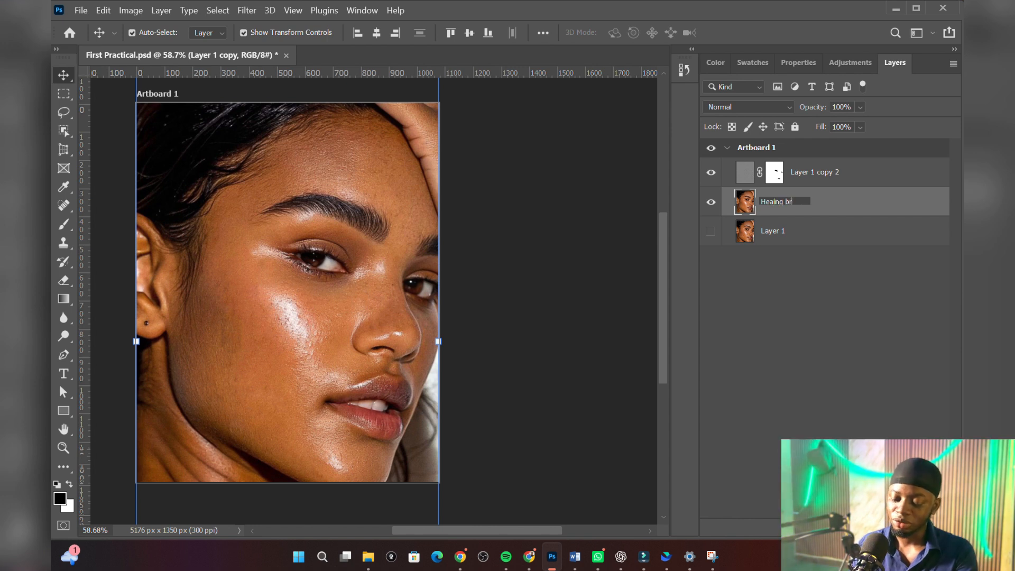
text(ush tool)
Step: Rename the Overlay layer, Layer 1 copy 2, as "High pass"
double_click(817, 173)
text(High pass)
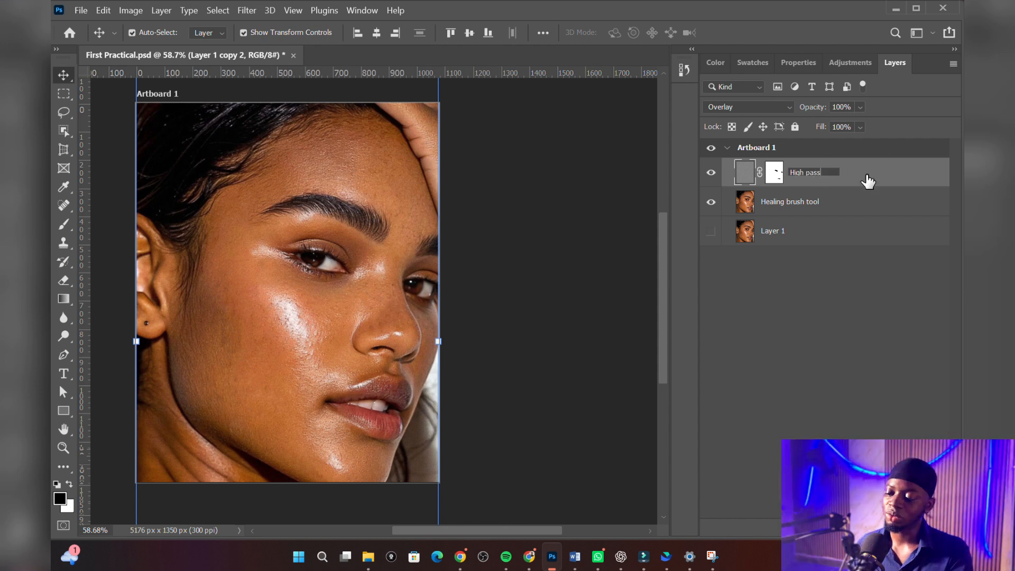
click(867, 175)
Step: Convert the High pass and Healing brush tool layers together into one Smart Object
shift+click(853, 202)
right_click(835, 197)
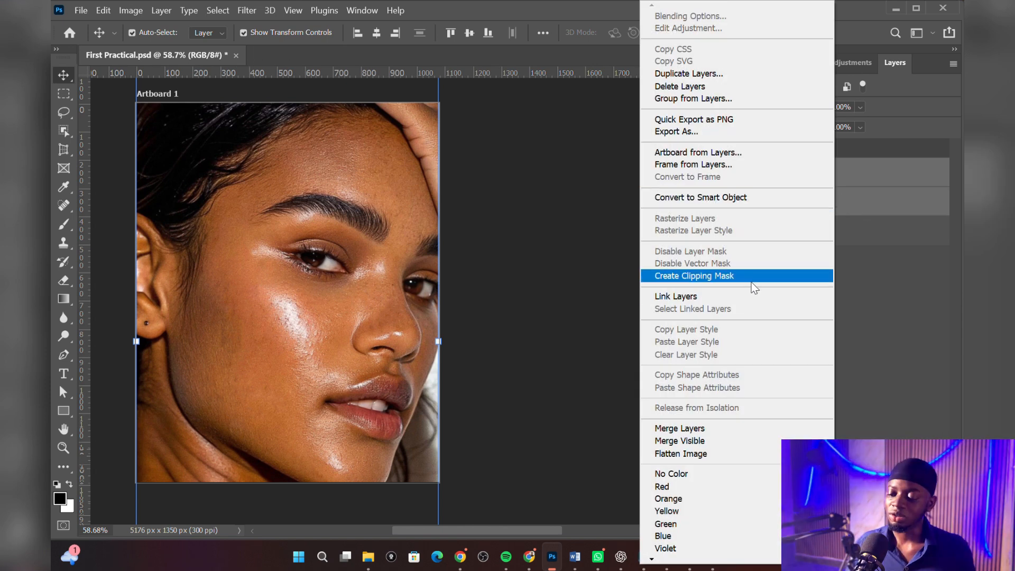
click(735, 196)
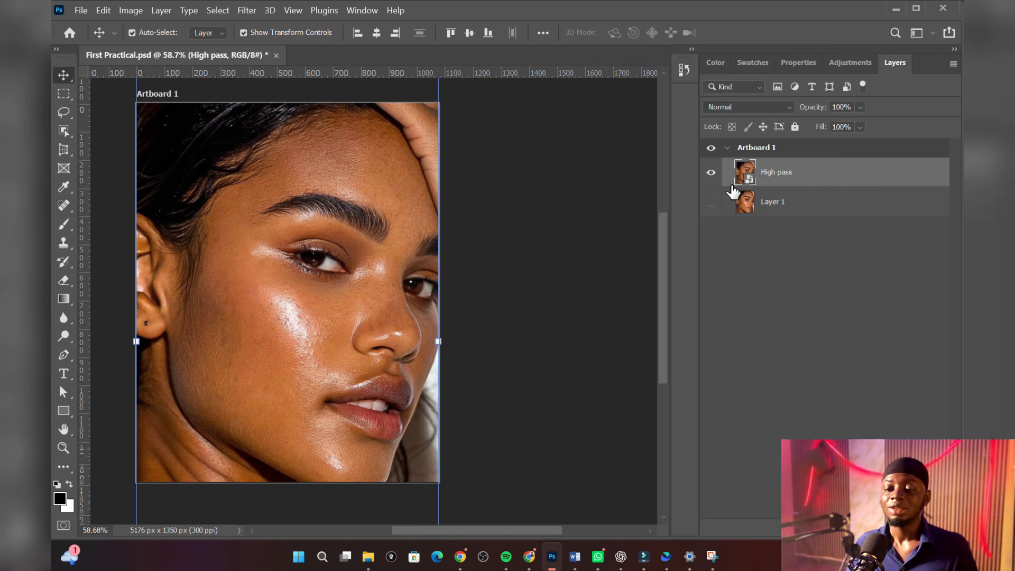
Step: Open the Camera Raw Filter for the High pass smart object and expand its Basic adjustments
click(241, 11)
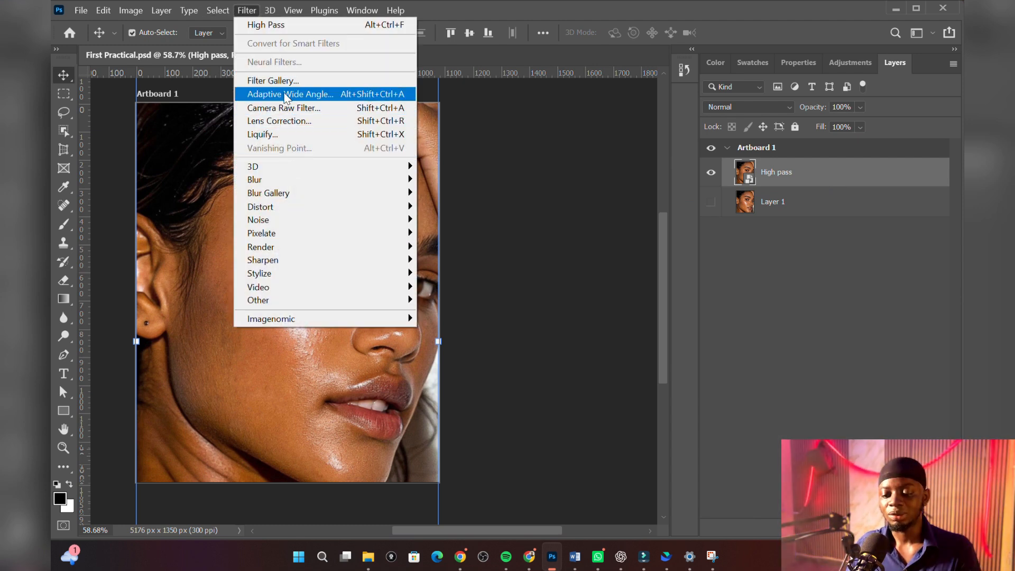
click(287, 119)
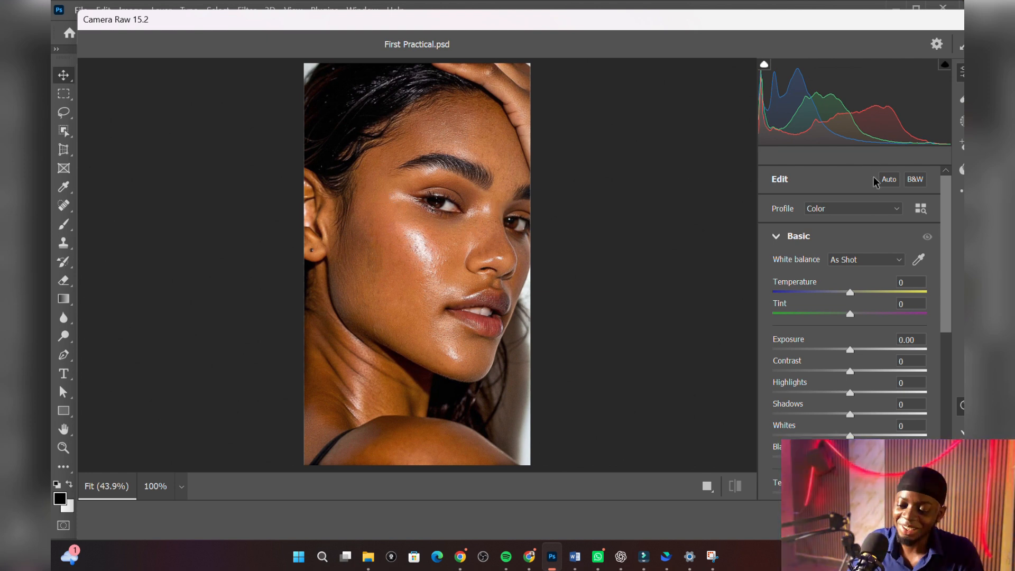
click(776, 238)
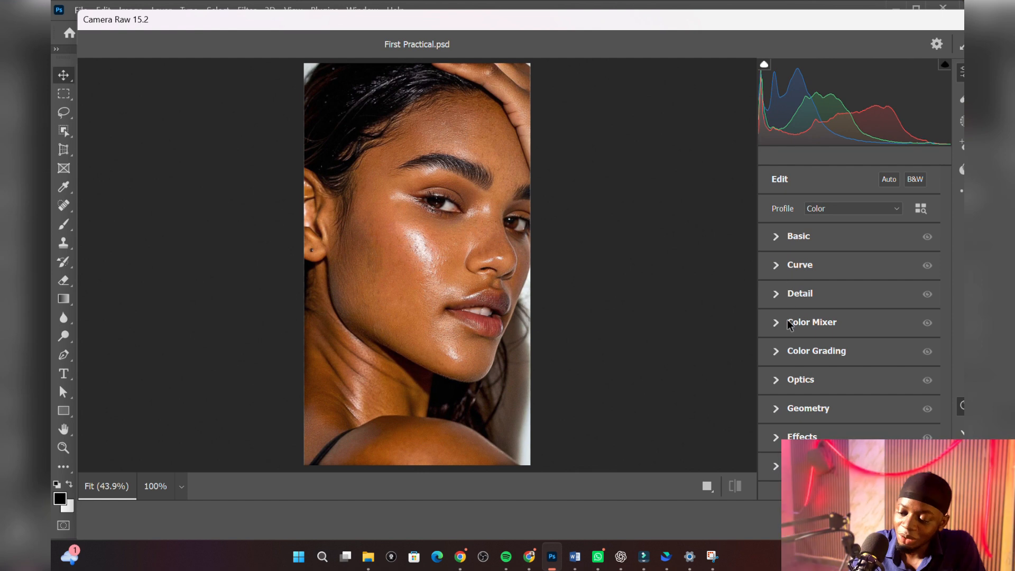
drag(777, 23, 760, 29)
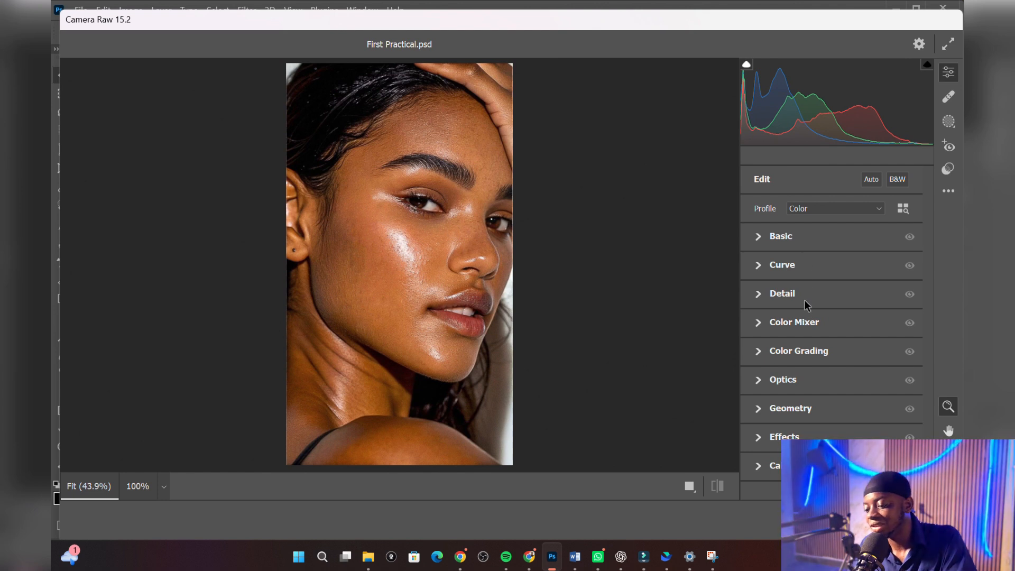
click(758, 238)
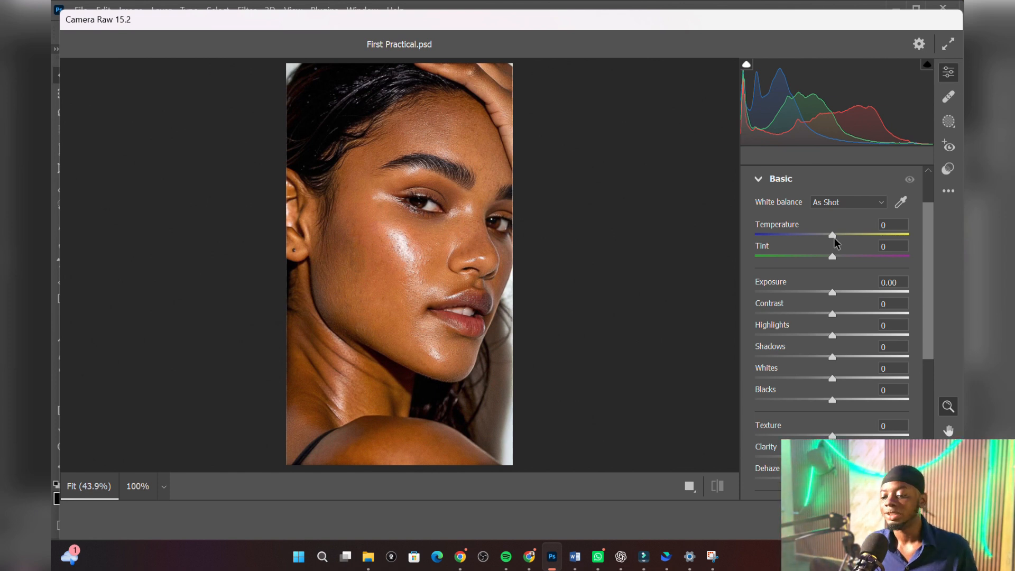
Step: Set the Camera Raw Temperature to +23, Contrast to +26, Highlights to -8 and Texture to -52
drag(833, 237, 854, 232)
drag(832, 314, 833, 290)
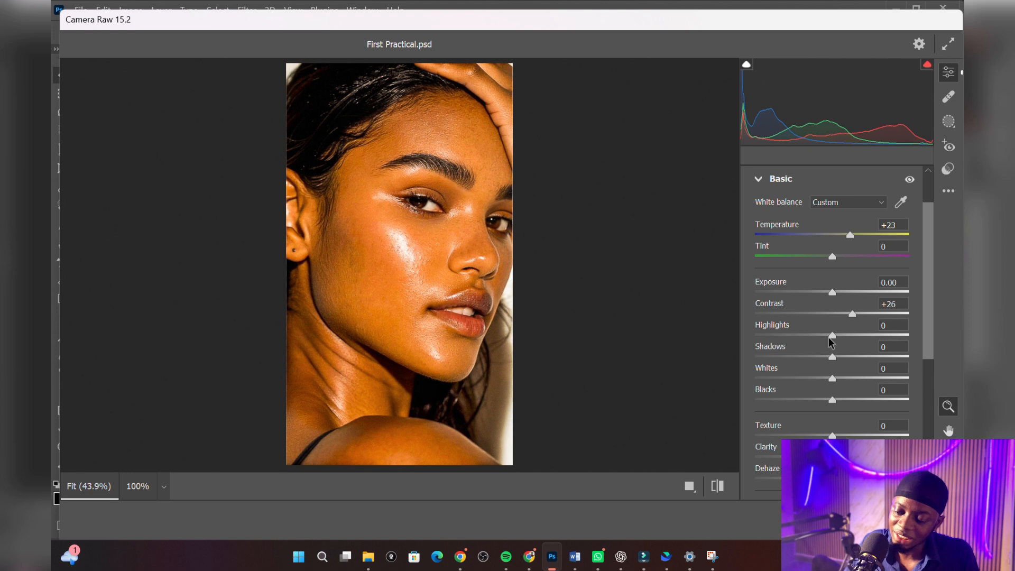
mouse_move(824, 335)
mouse_down()
mouse_move(841, 337)
mouse_move(814, 339)
mouse_move(825, 341)
mouse_up()
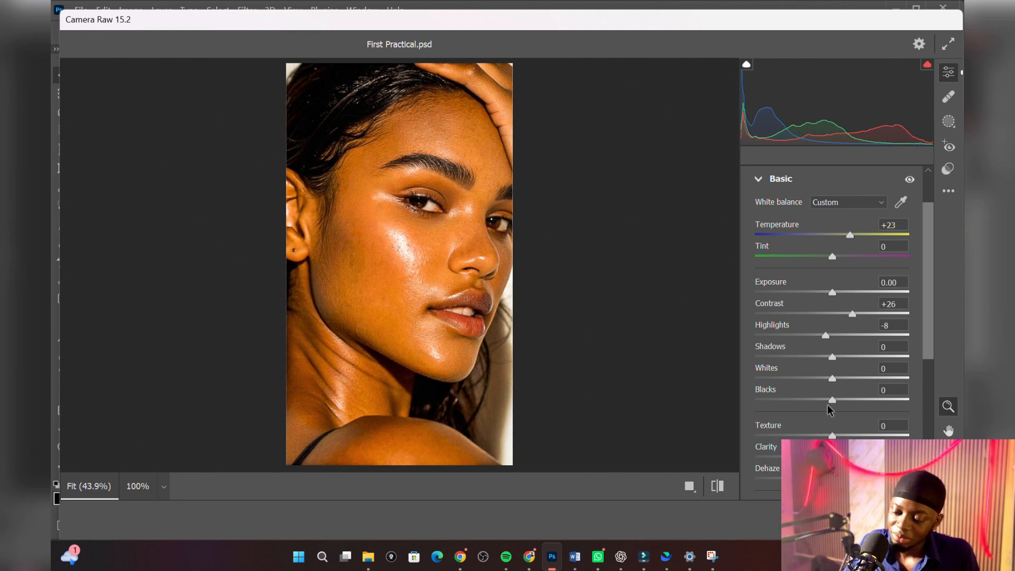
drag(814, 435, 791, 435)
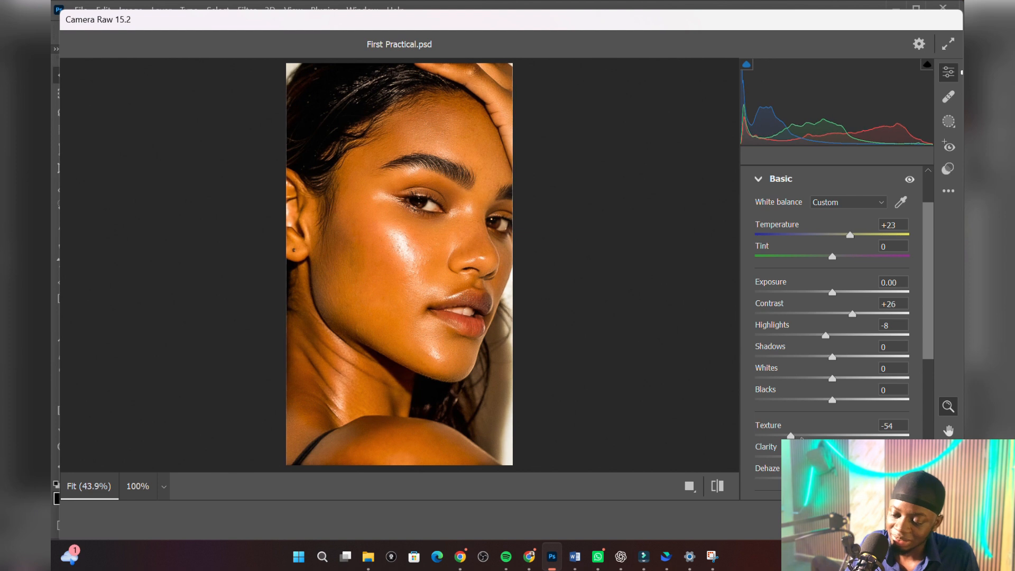
drag(791, 436, 792, 436)
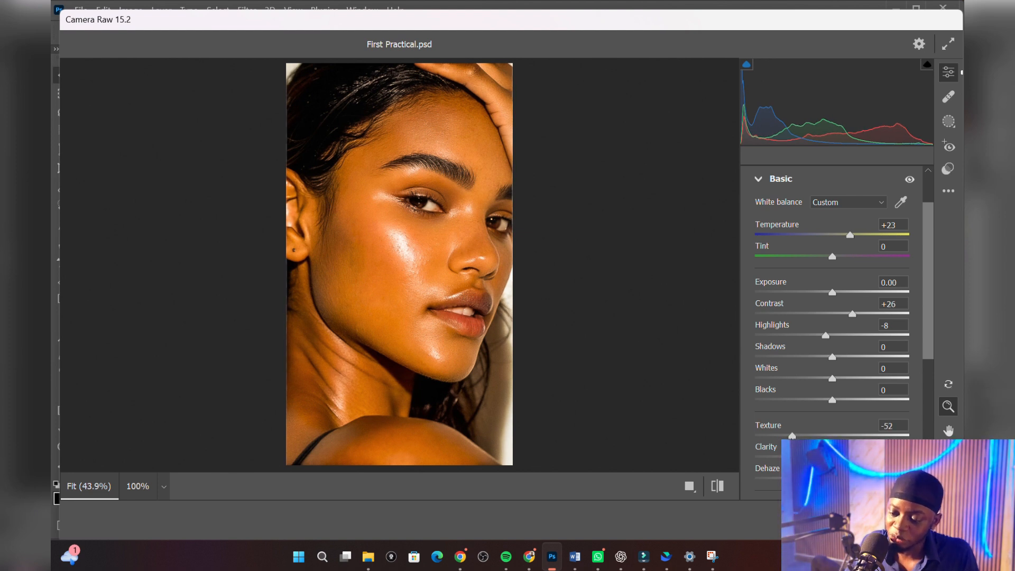
Step: Set the Camera Raw Temperature to +14, Exposure to +0.50, Clarity to -7 and Vibrance to +33
drag(849, 235, 843, 236)
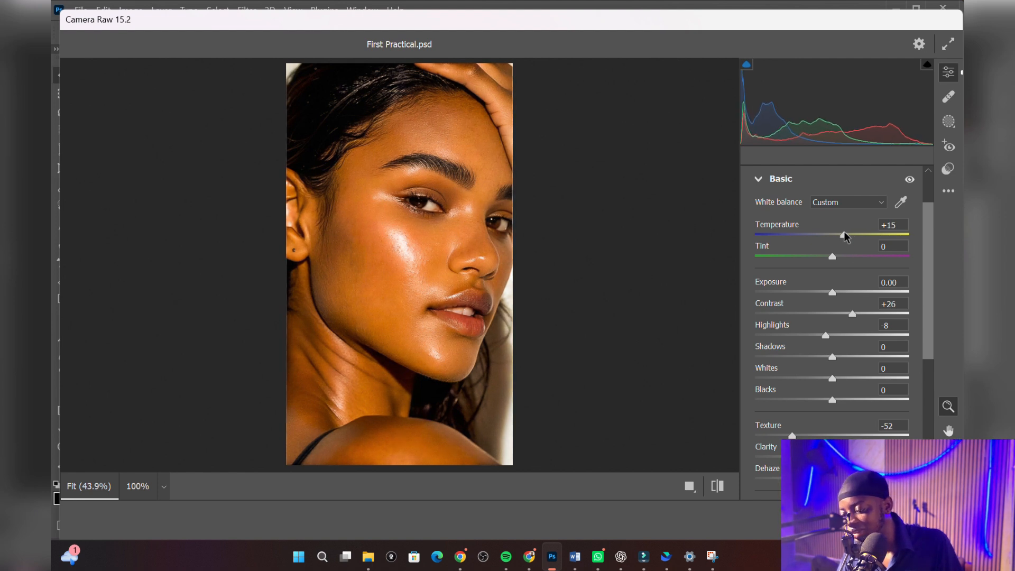
drag(832, 293, 841, 294)
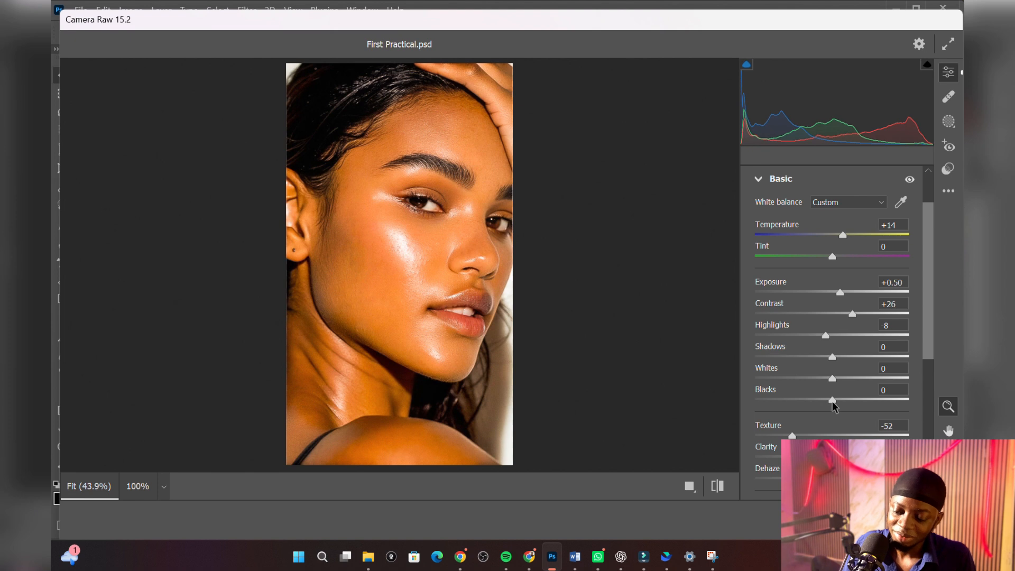
scroll(798, 359, down, 5)
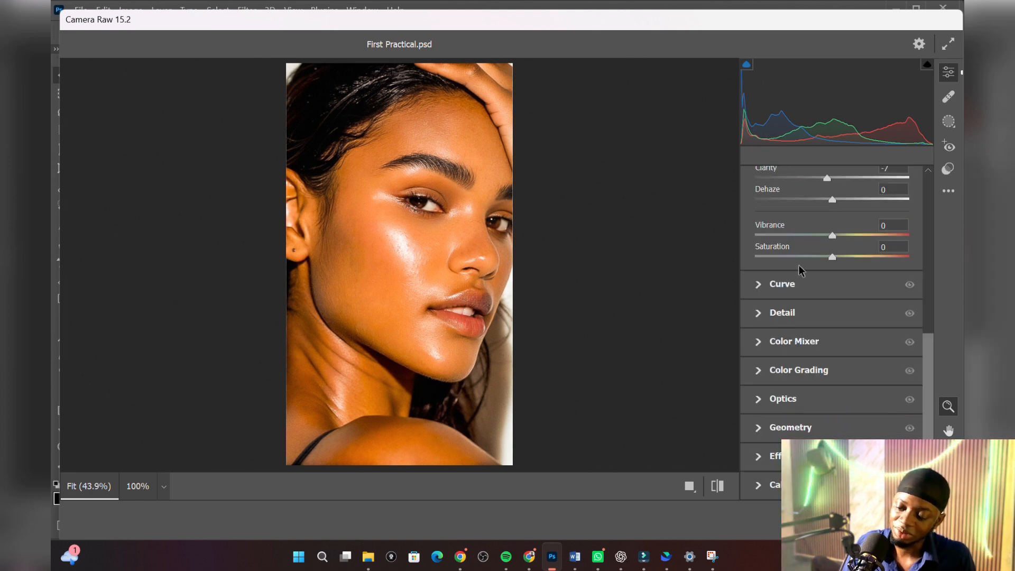
drag(833, 235, 858, 238)
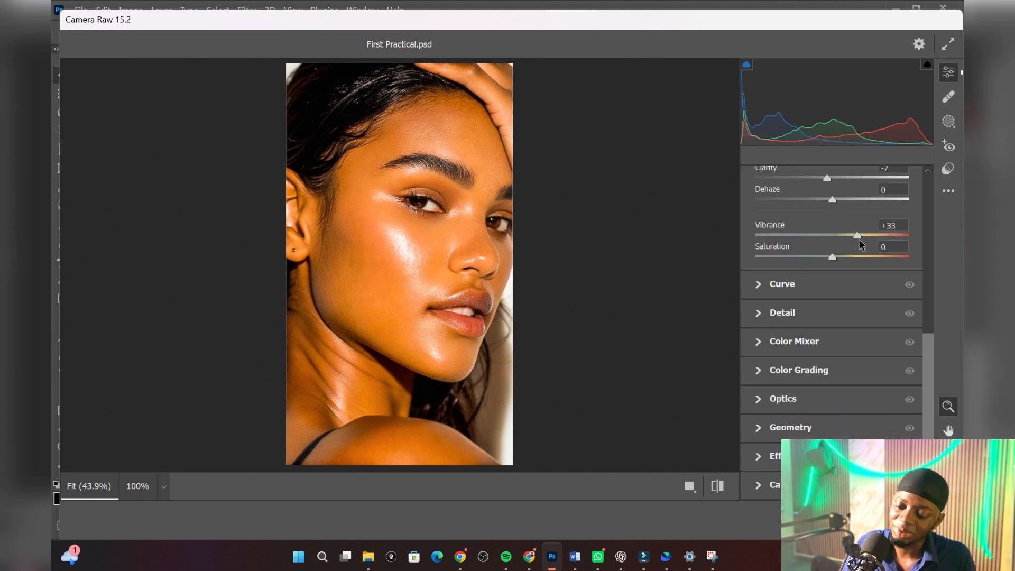
Step: Set Sharpening to 59 and Noise Reduction to 18 in the Detail adjustments, and apply the Camera Raw Filter
click(784, 320)
click(807, 328)
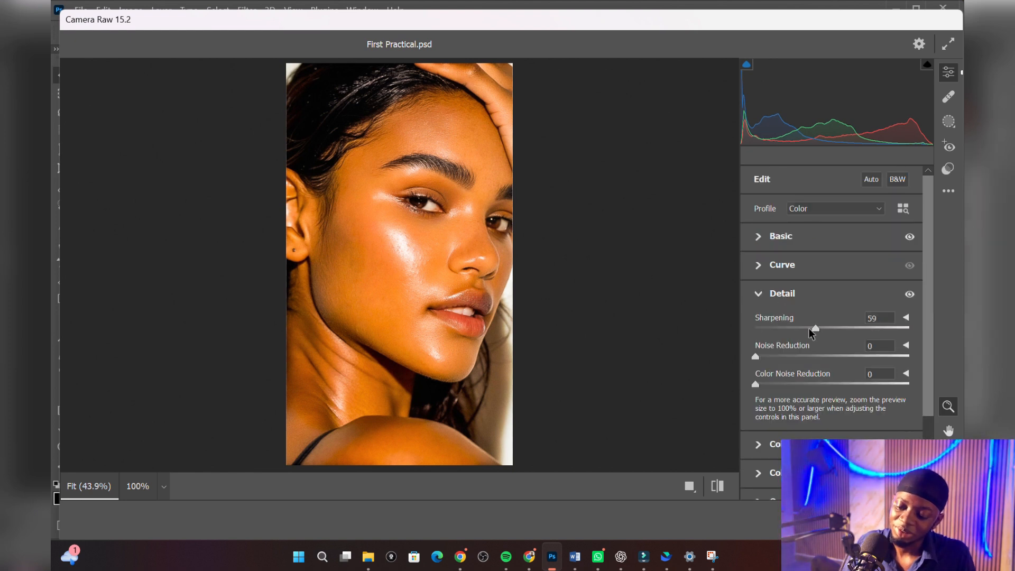
click(783, 356)
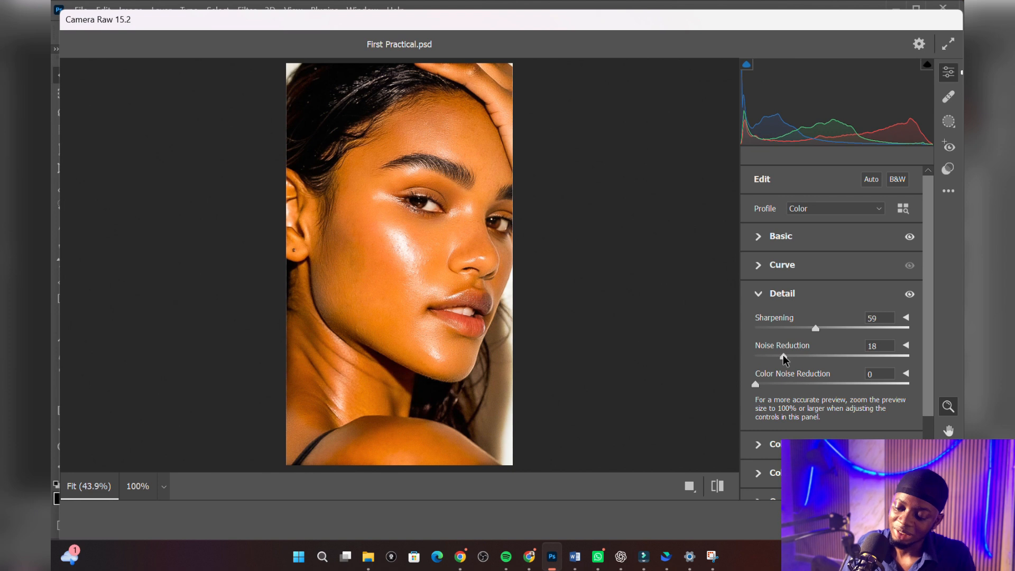
key(Return)
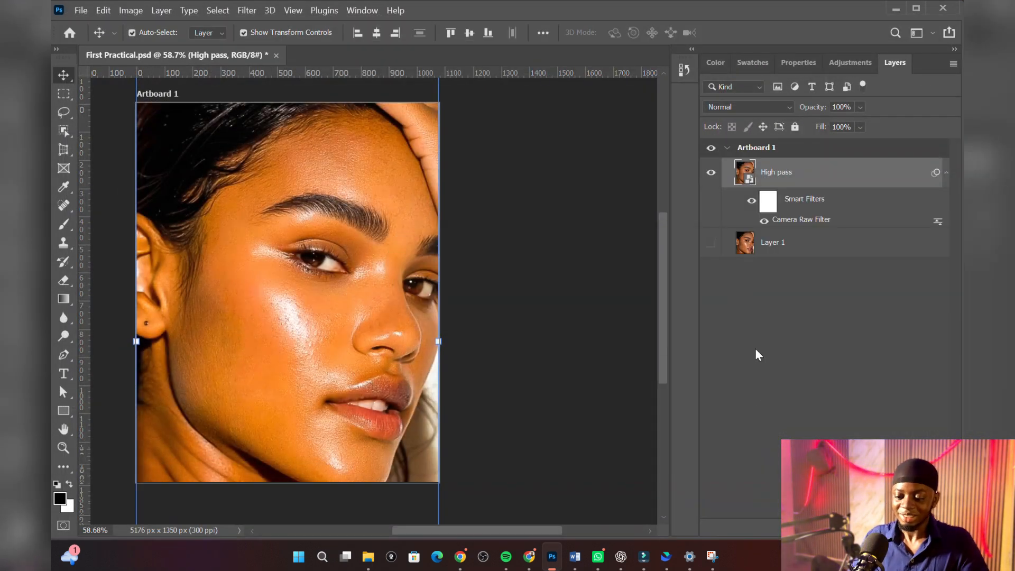
Step: Show the original Layer 1 and toggle the High pass layer's visibility repeatedly to compare the portrait before and after retouching
click(711, 243)
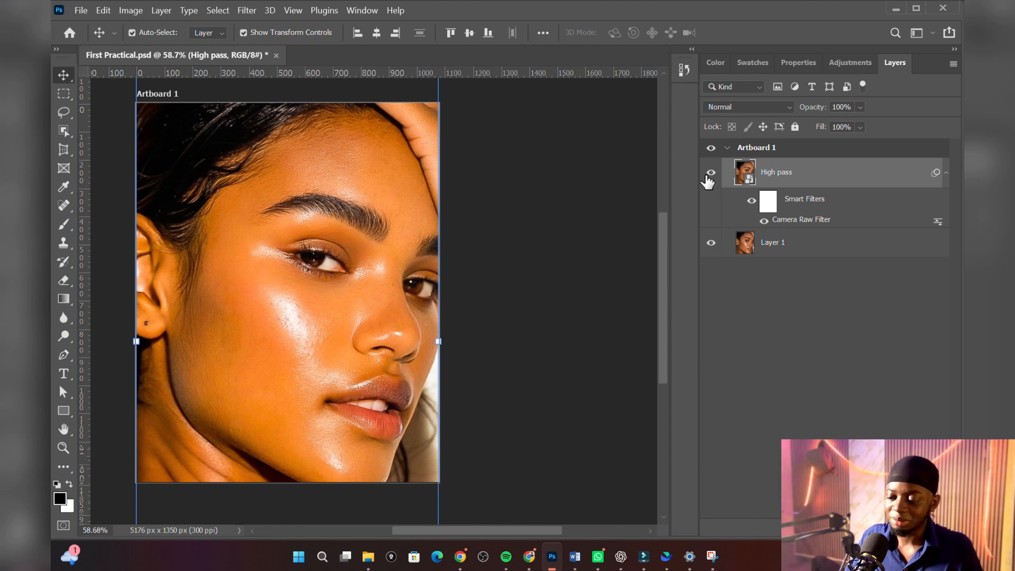
click(710, 173)
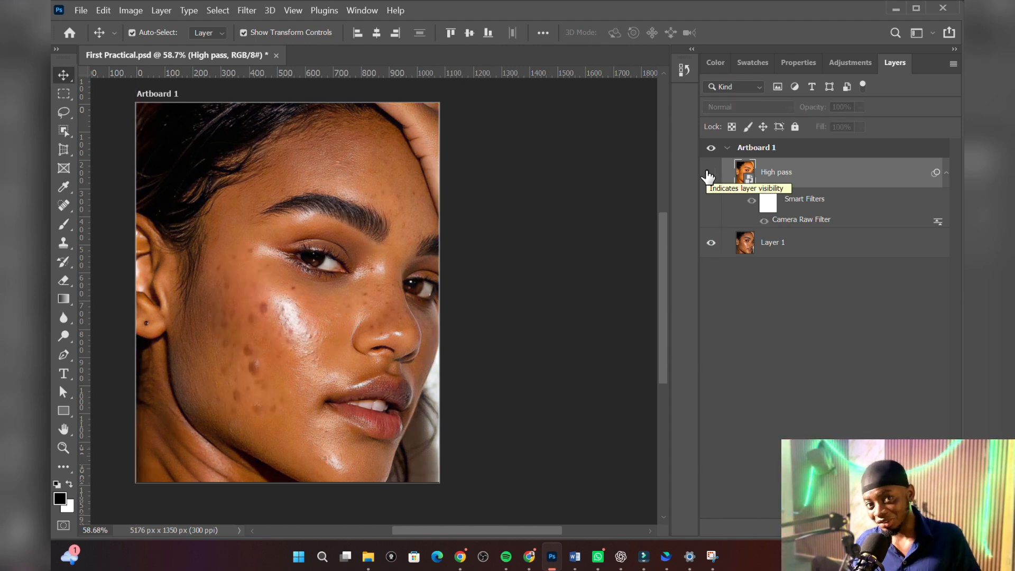
click(709, 175)
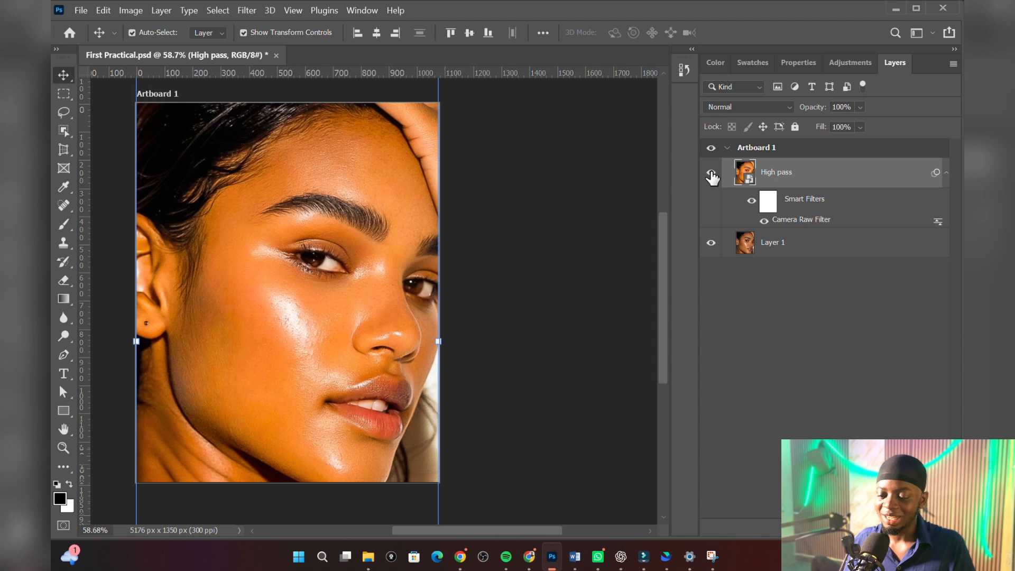
click(711, 175)
click(710, 175)
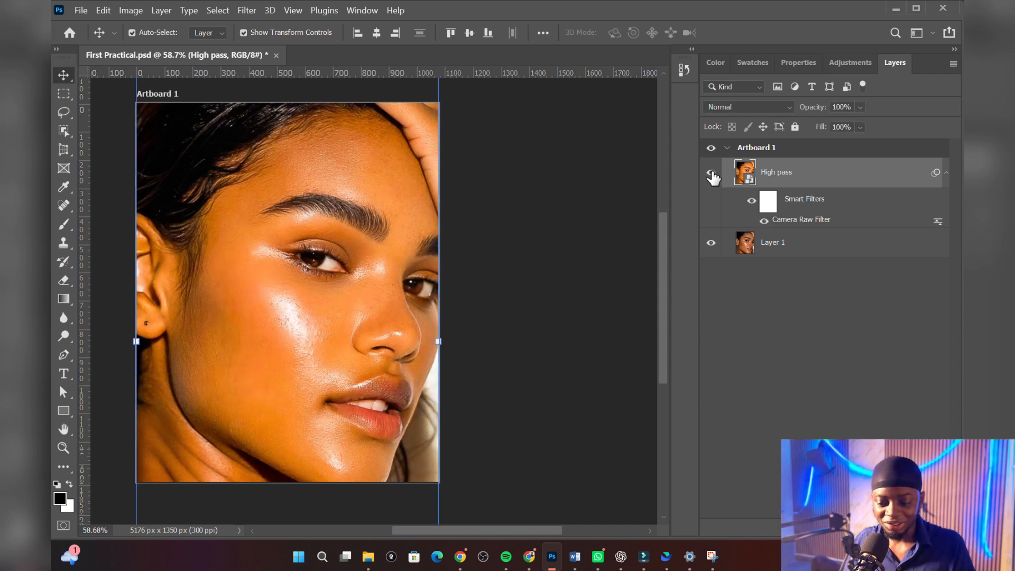
click(711, 174)
click(711, 175)
click(710, 174)
click(711, 175)
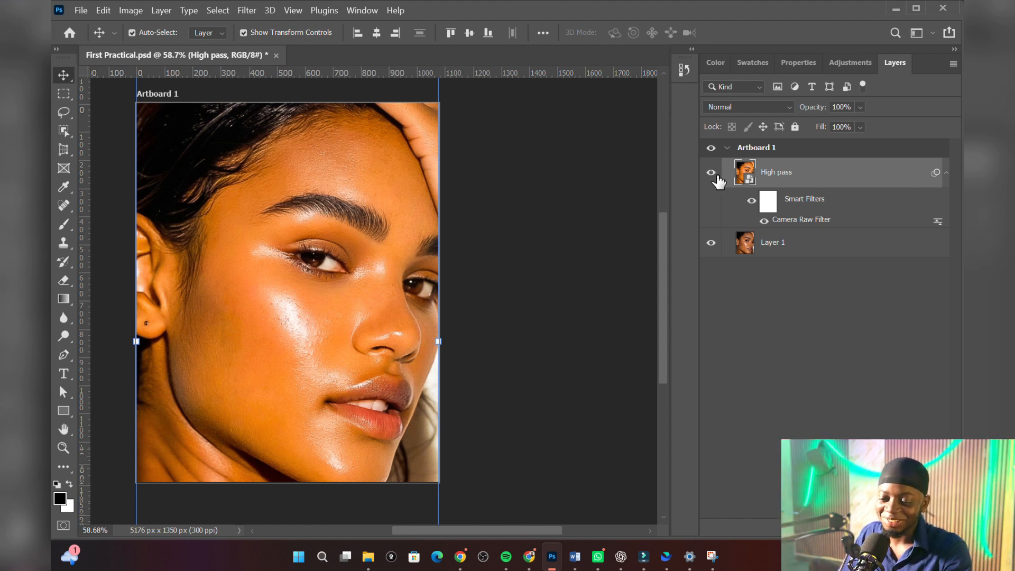
click(711, 175)
click(711, 175)
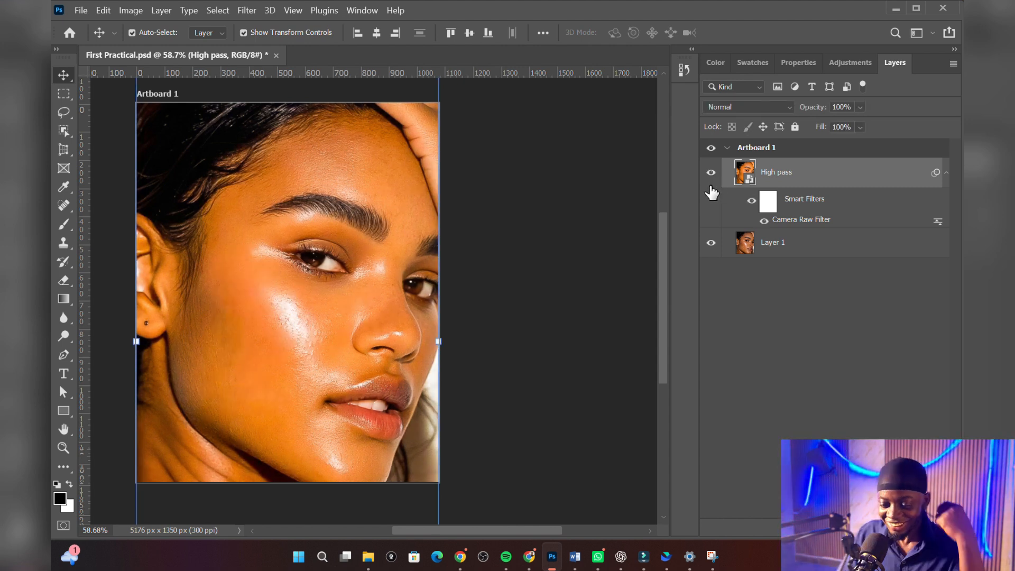